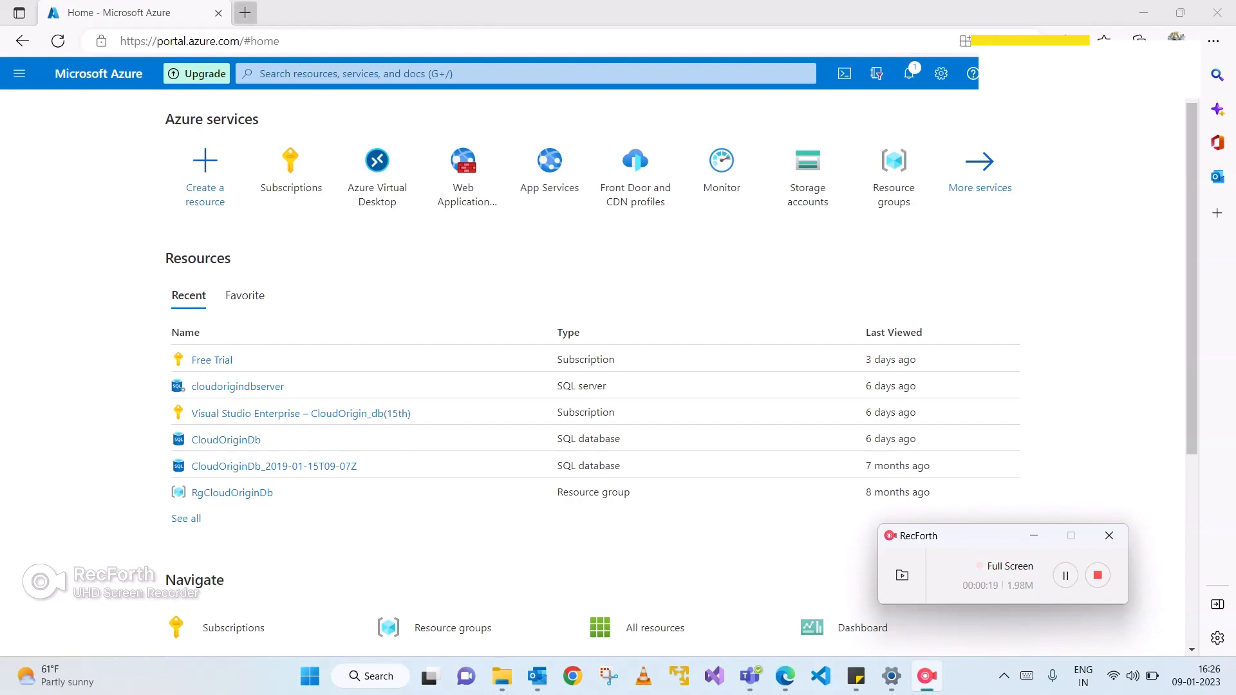
Step: Open portal.azure.com in a new browser tab
key(ctrl+t)
text(portal.azure.com)
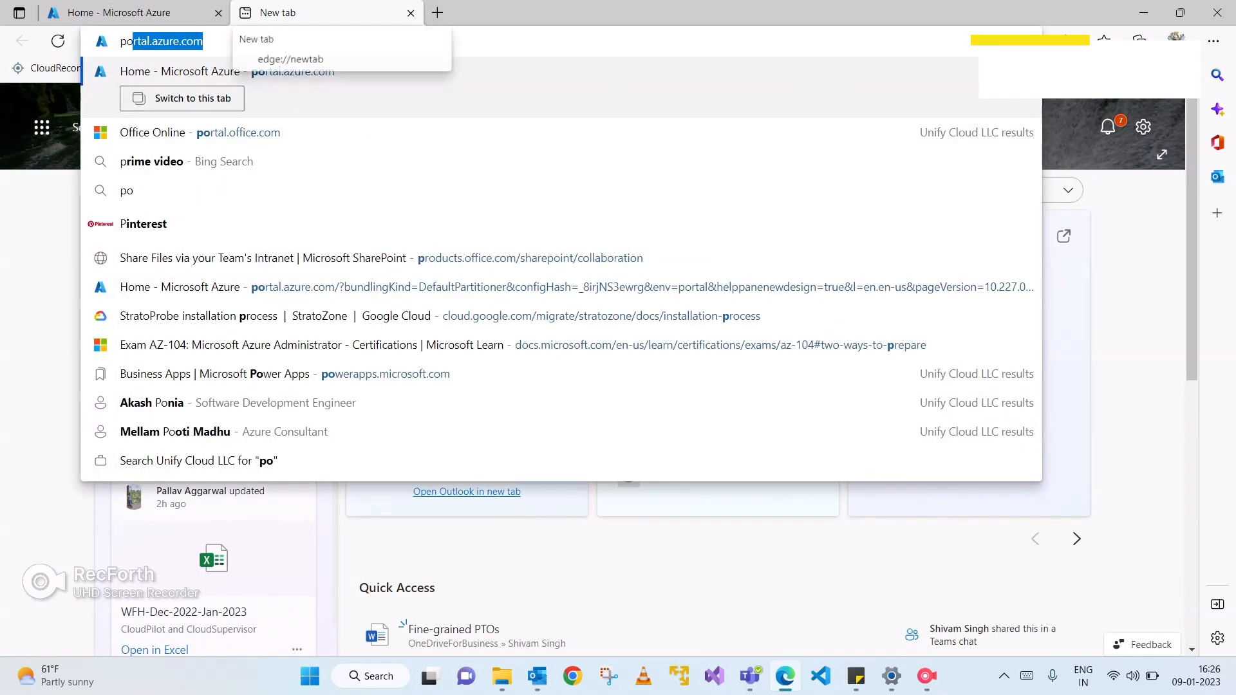
key(Return)
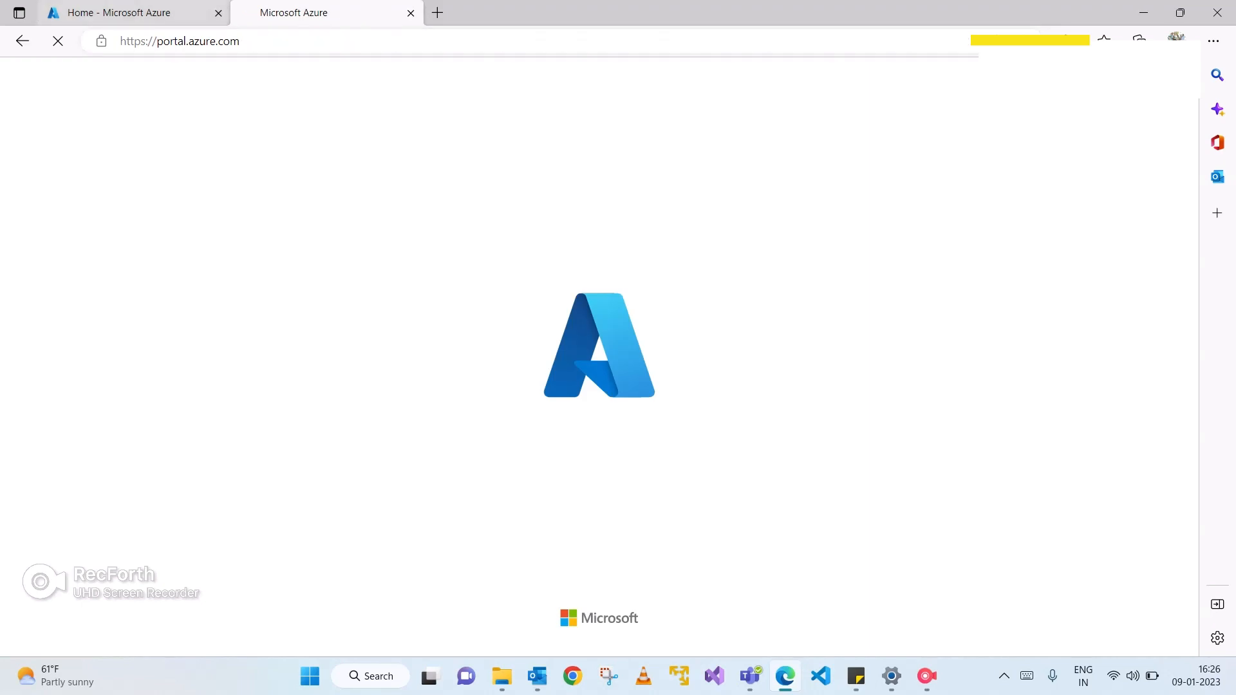
Step: Search the Azure portal for the Virtual machines service, open it, and start creating an Azure virtual machine
click(356, 73)
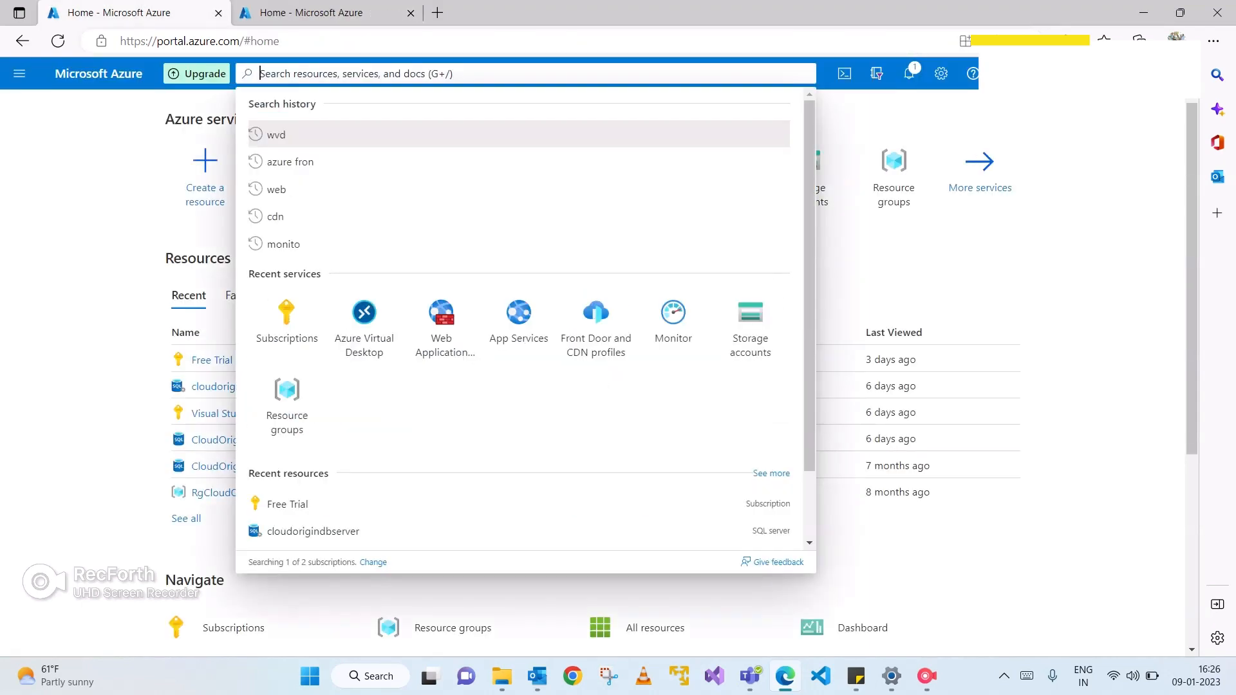
text(v)
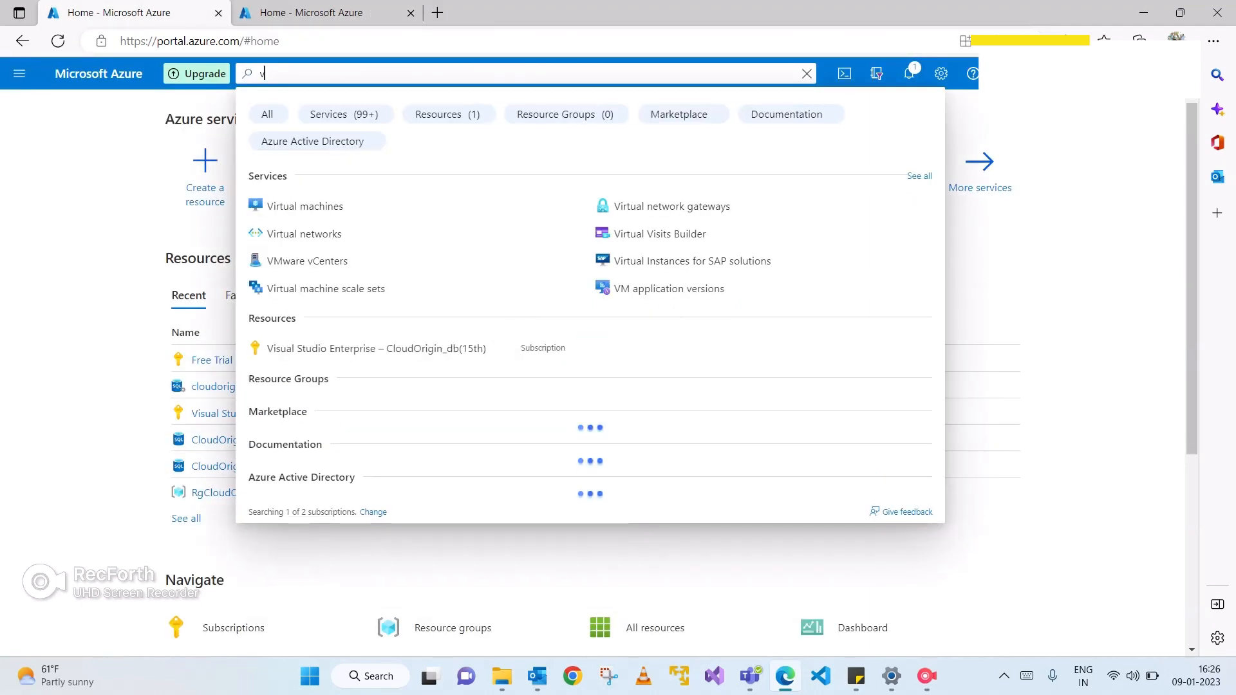
text(m)
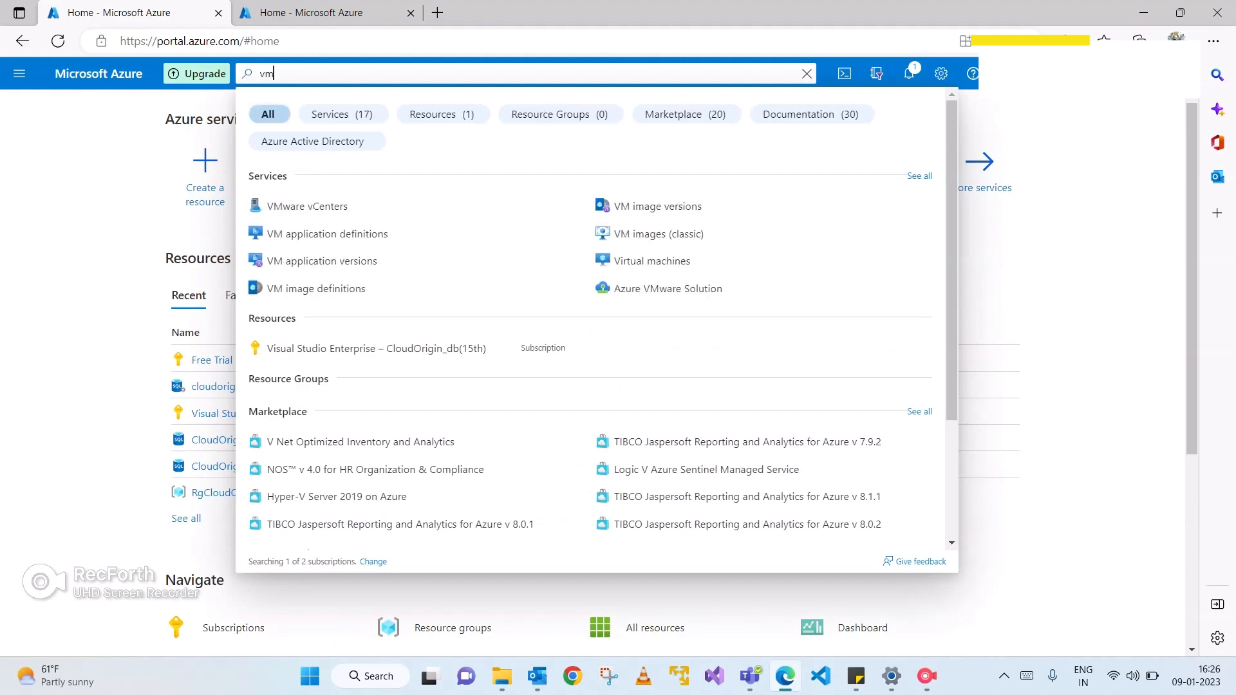
key(BackSpace)
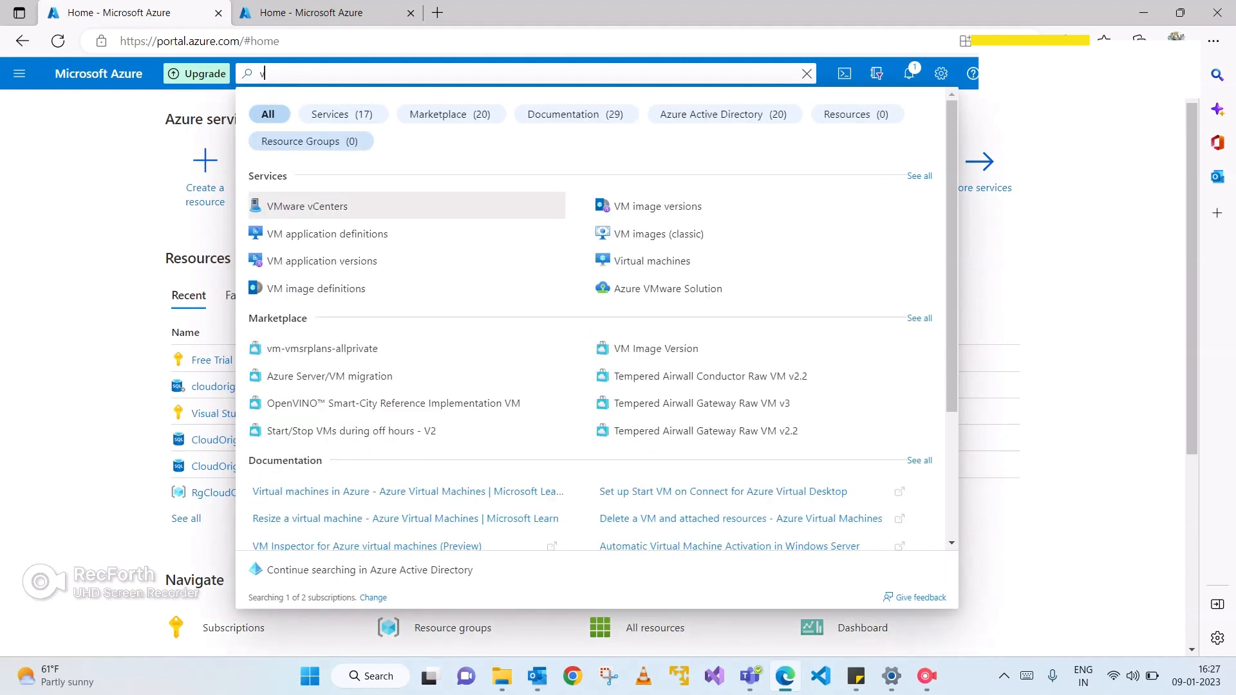
text(ir)
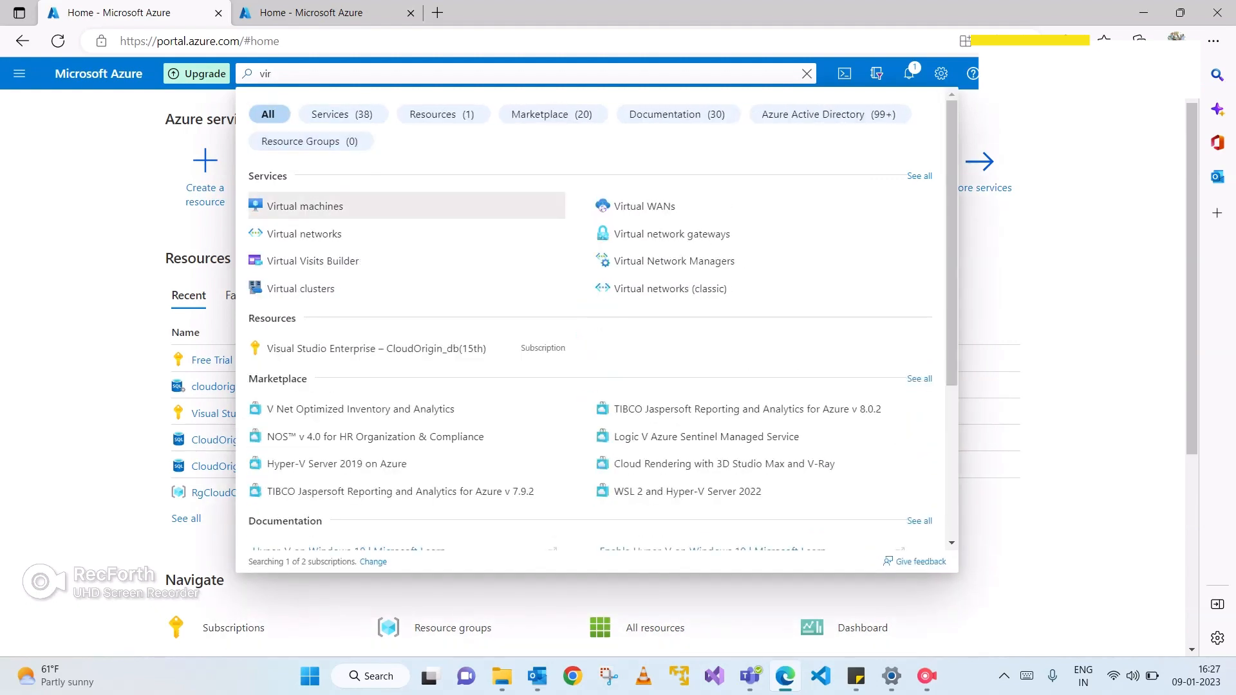
click(305, 206)
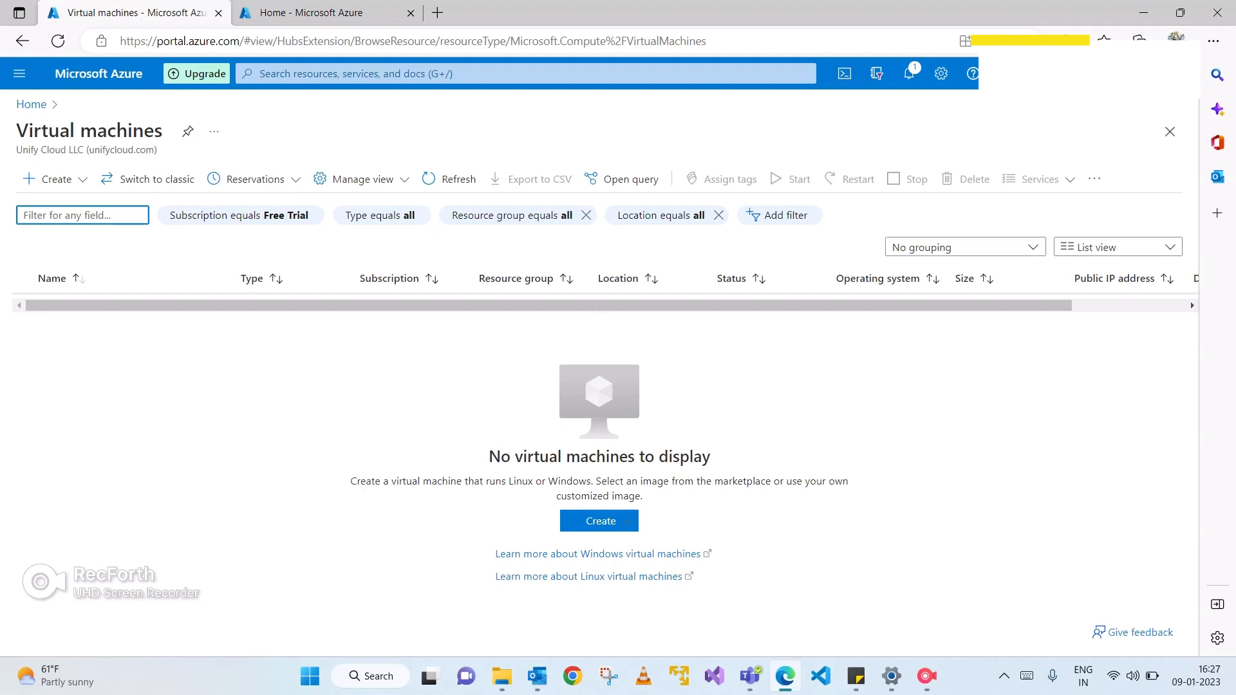
click(600, 520)
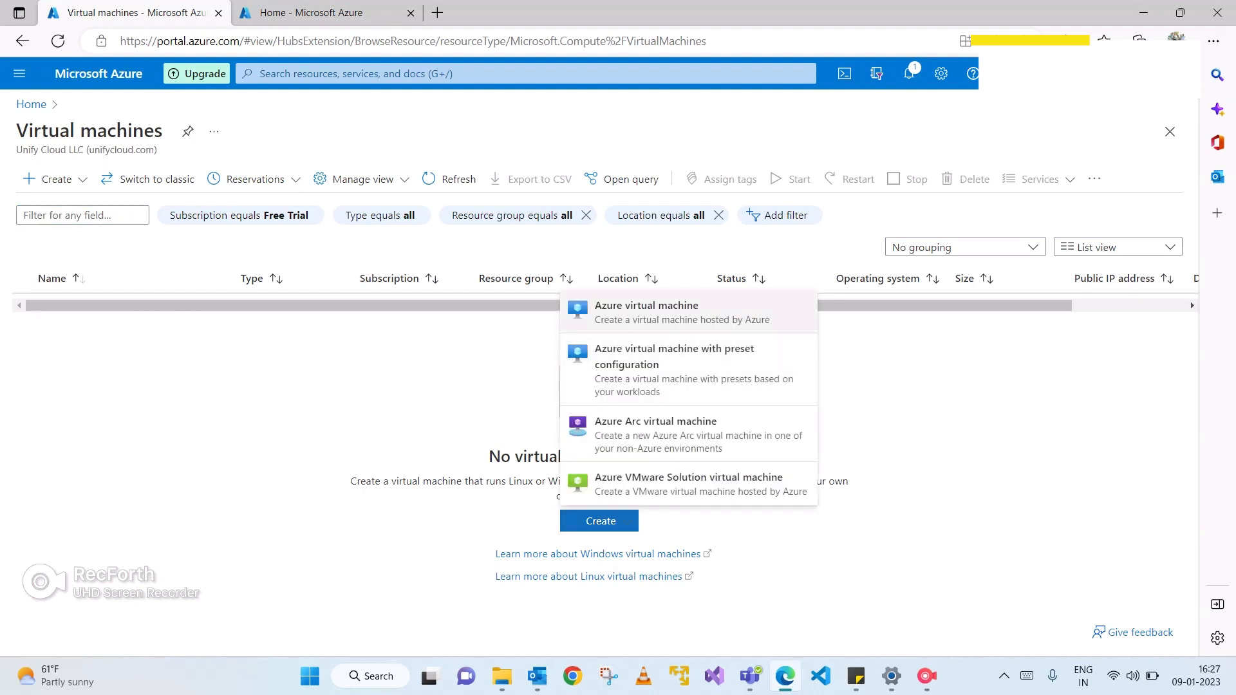
click(600, 521)
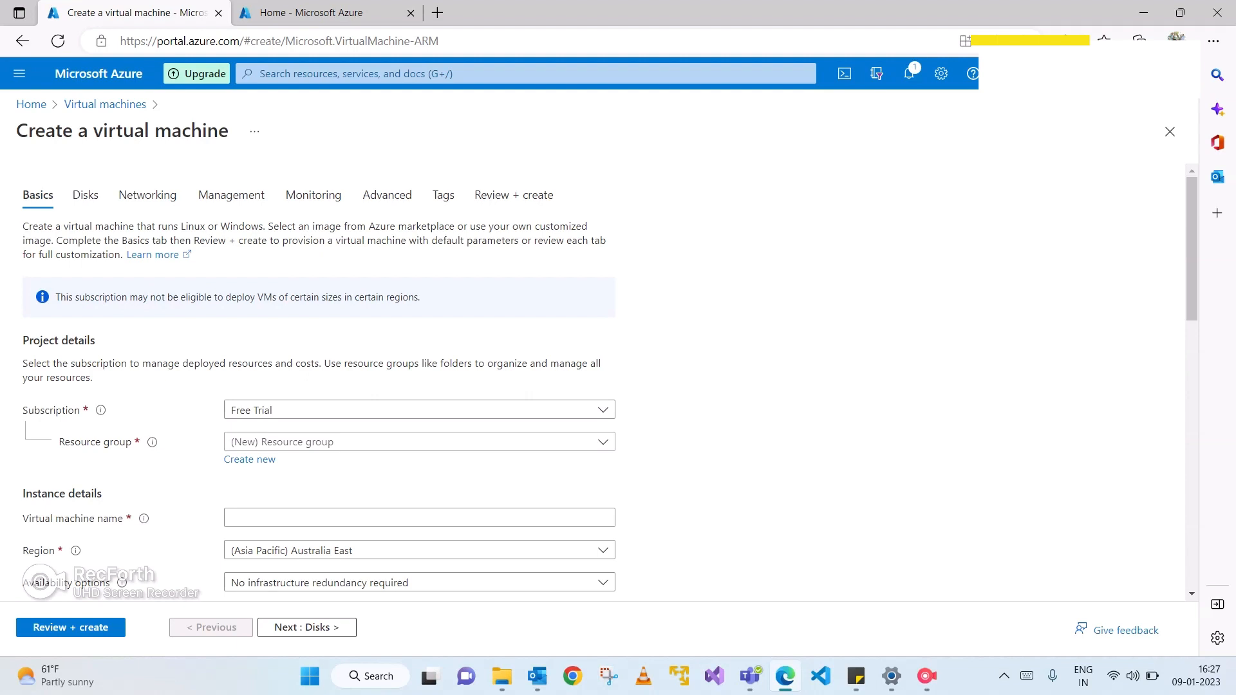
Step: Create a new resource group named VMDemo for the virtual machine
scroll(608, 380, down, 1)
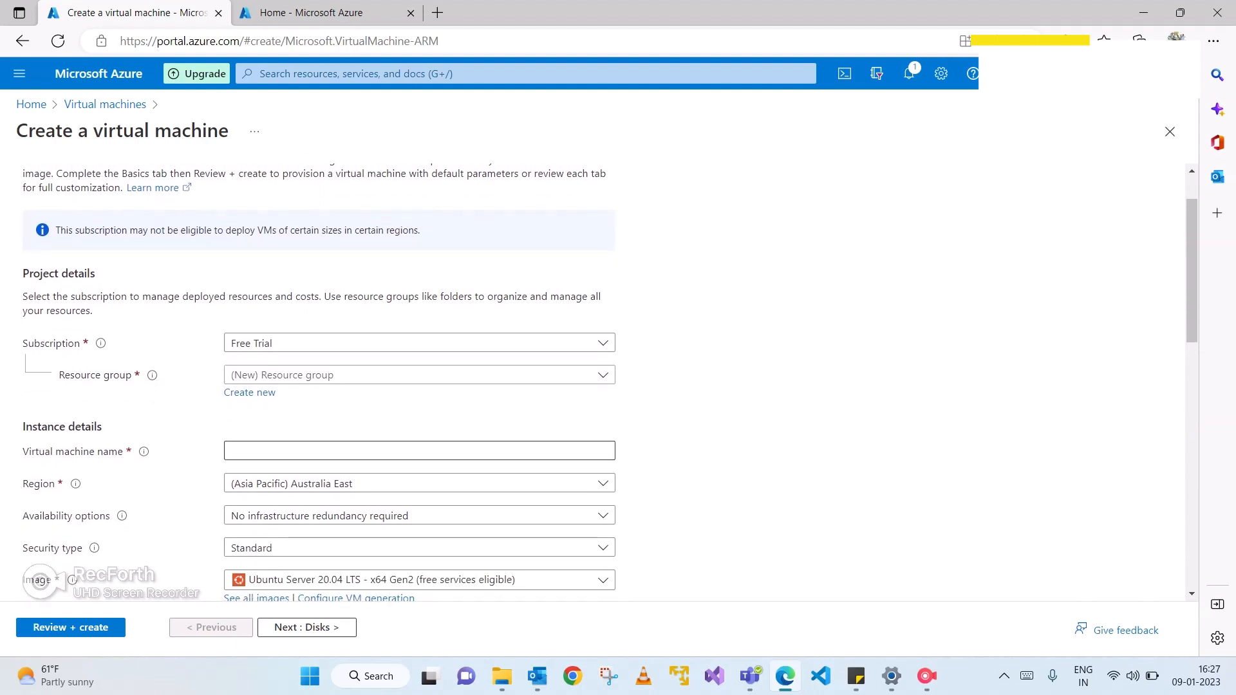
scroll(609, 382, down, 1)
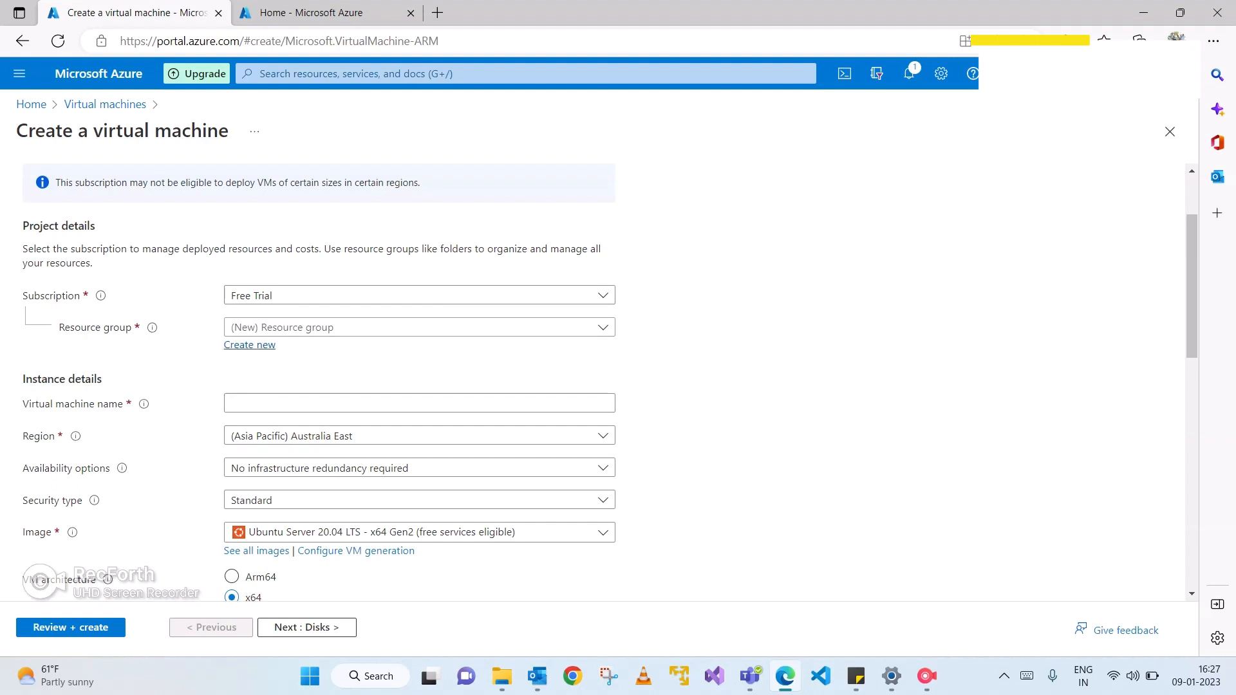
click(249, 345)
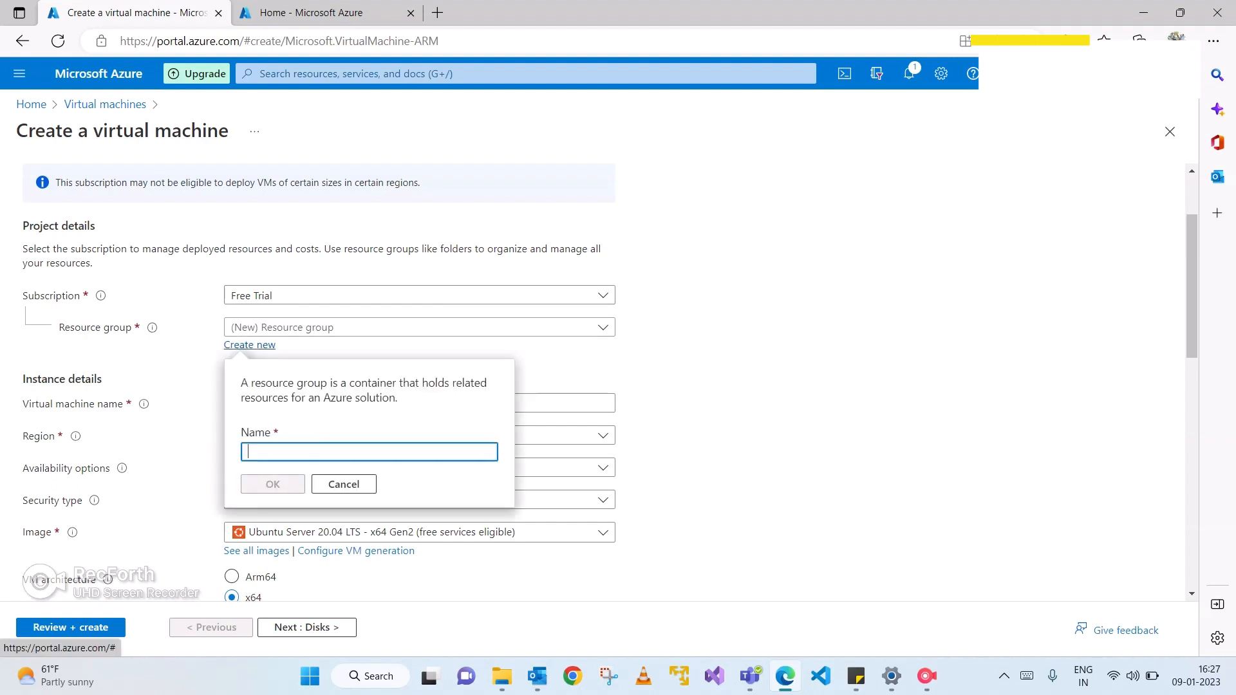
text(V)
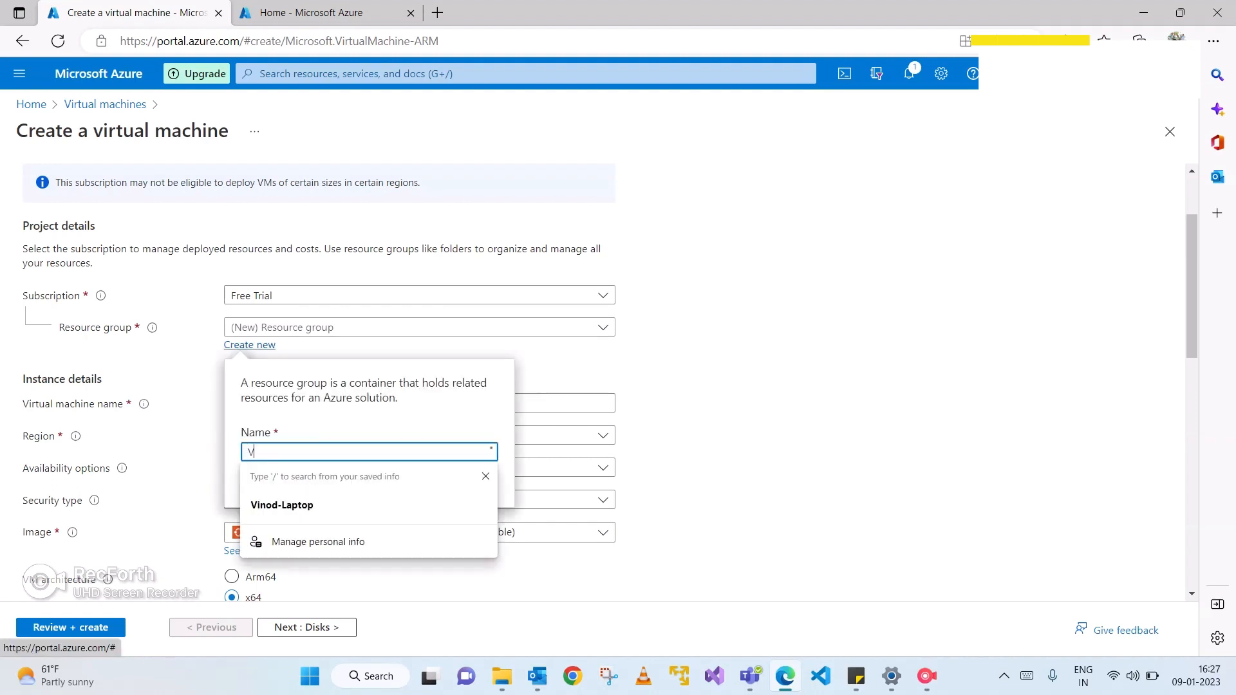
text(MDemo)
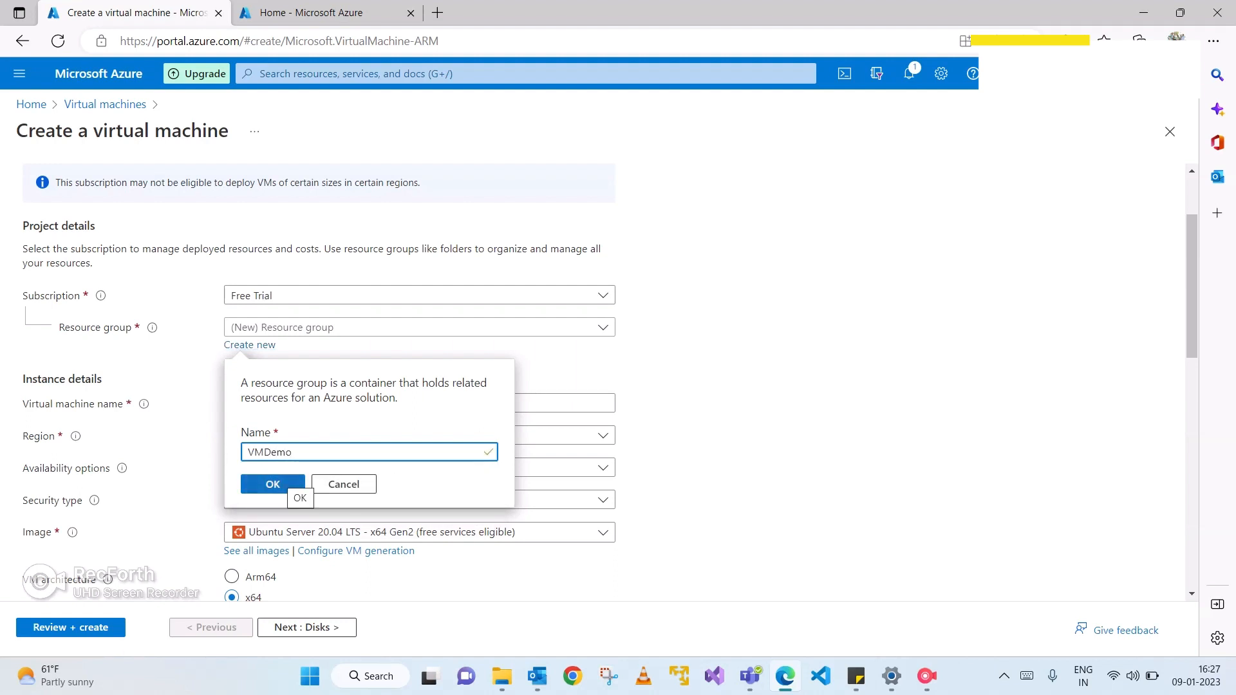
click(280, 484)
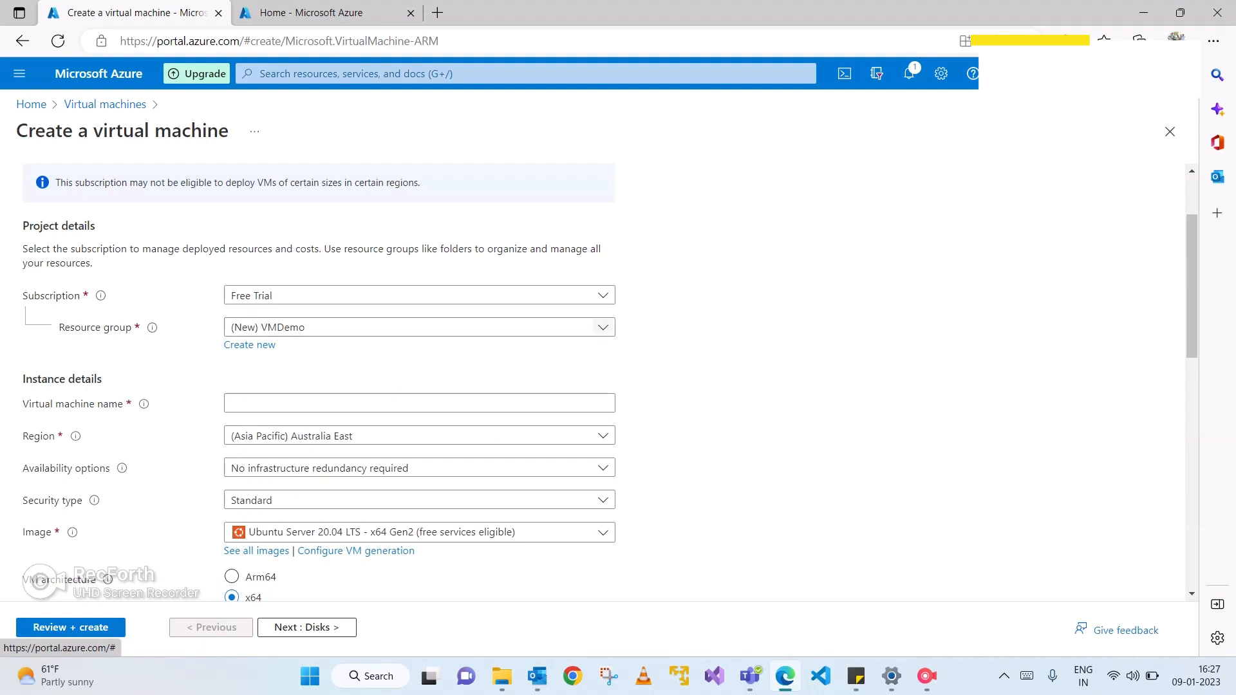
click(603, 328)
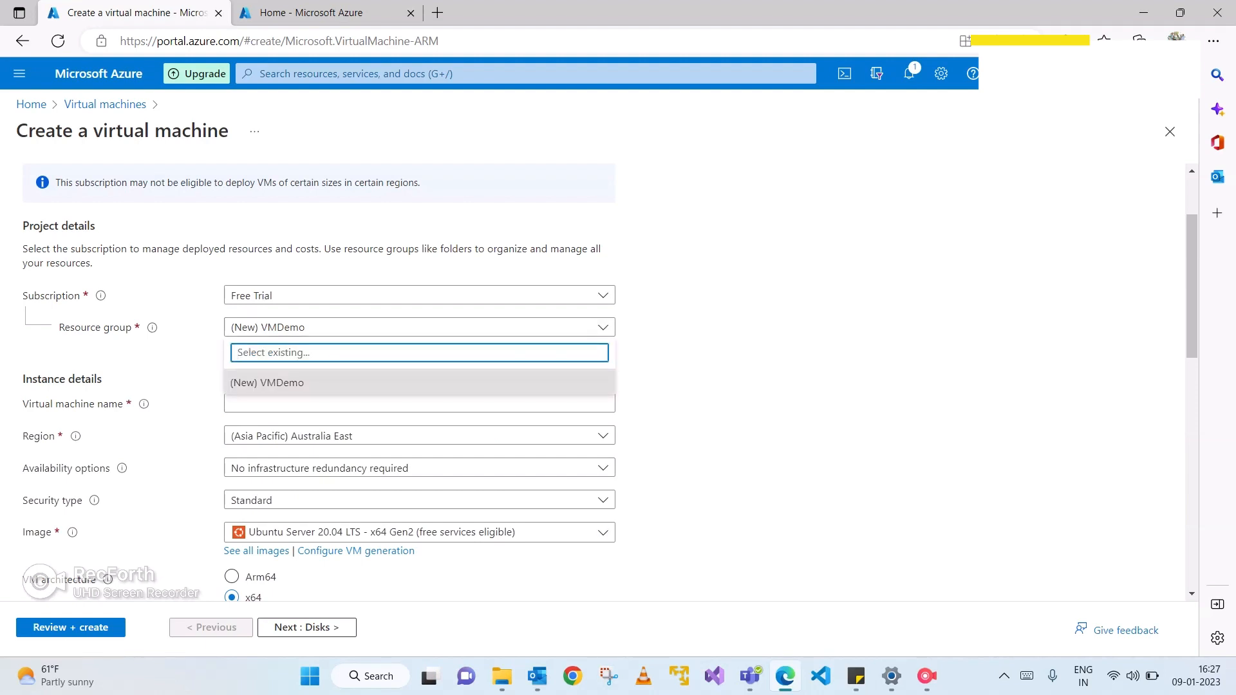
click(23, 378)
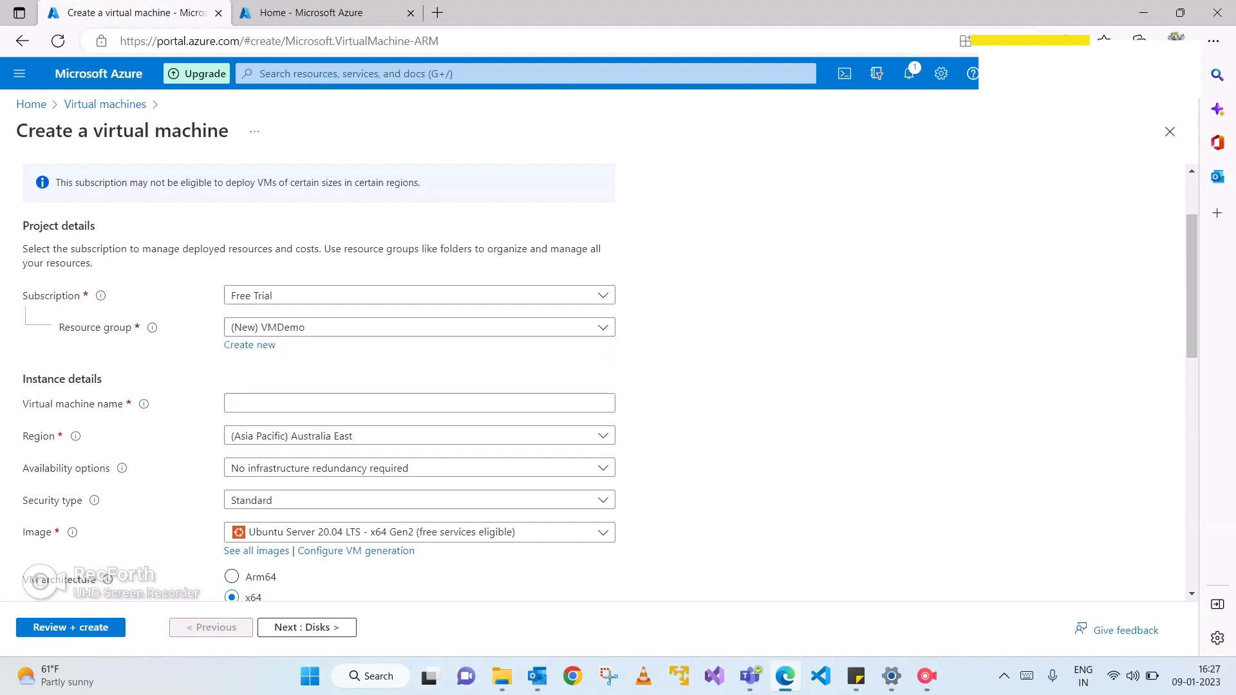
Step: Name the virtual machine Fileserver and set its region to (US) East US
click(257, 403)
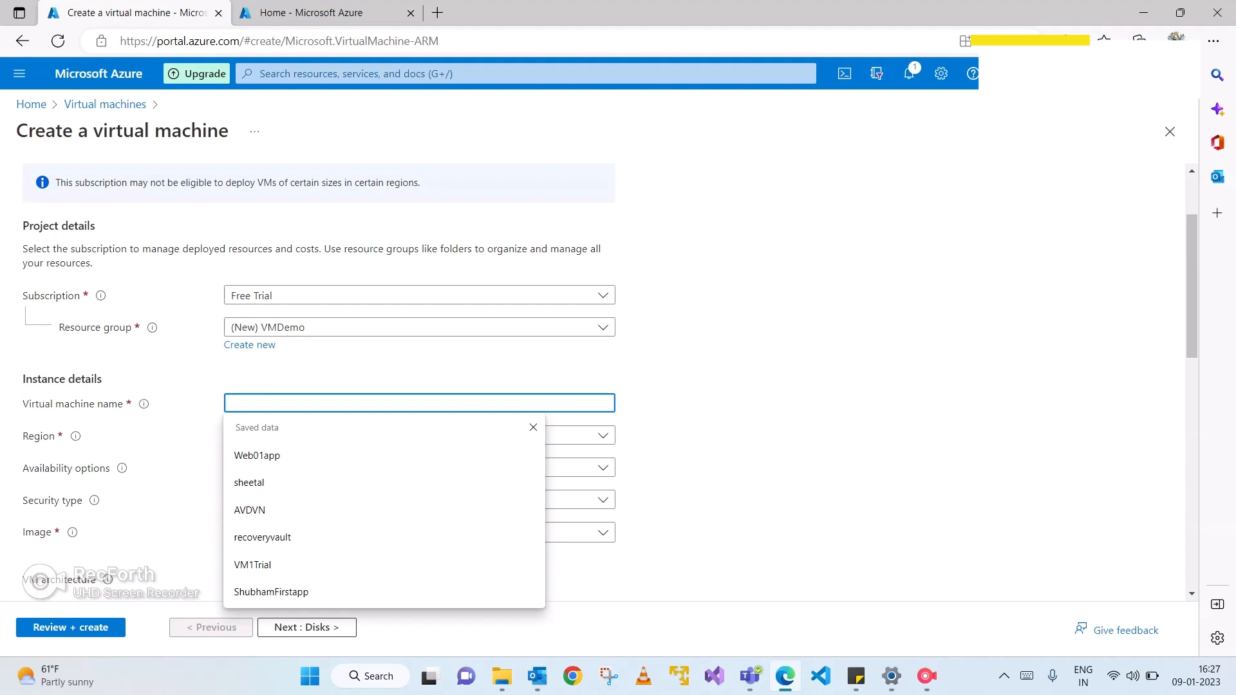
text(Filese)
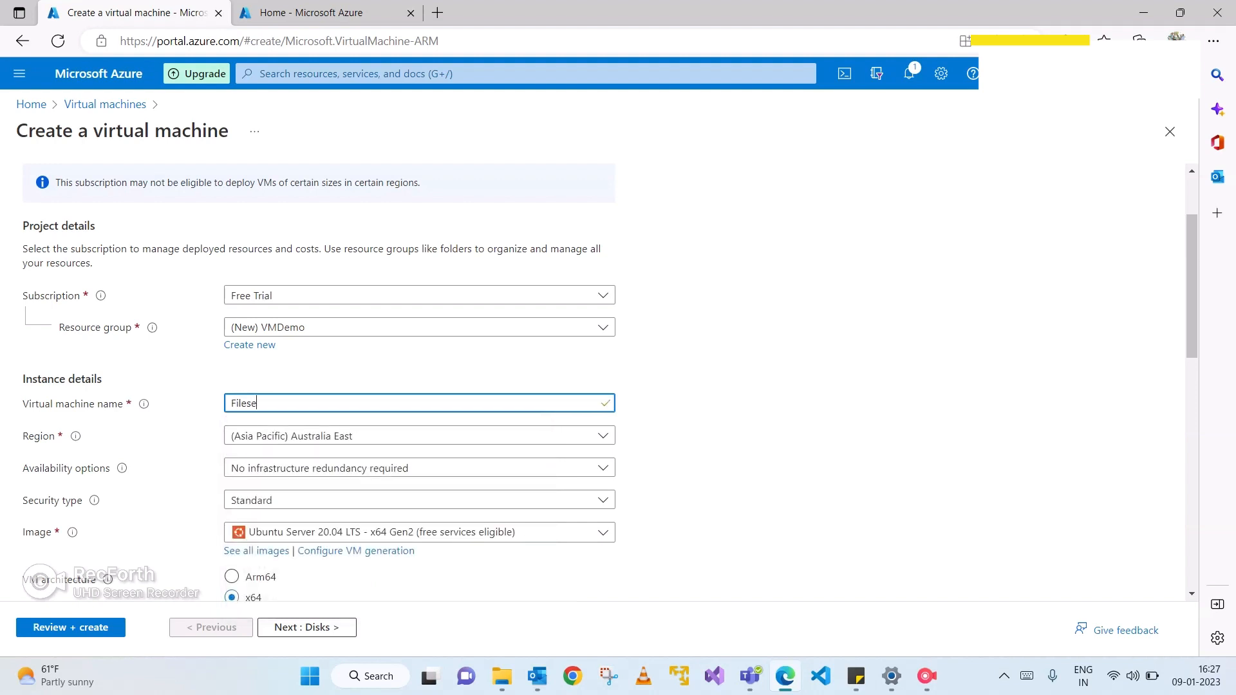
text(rver)
click(419, 435)
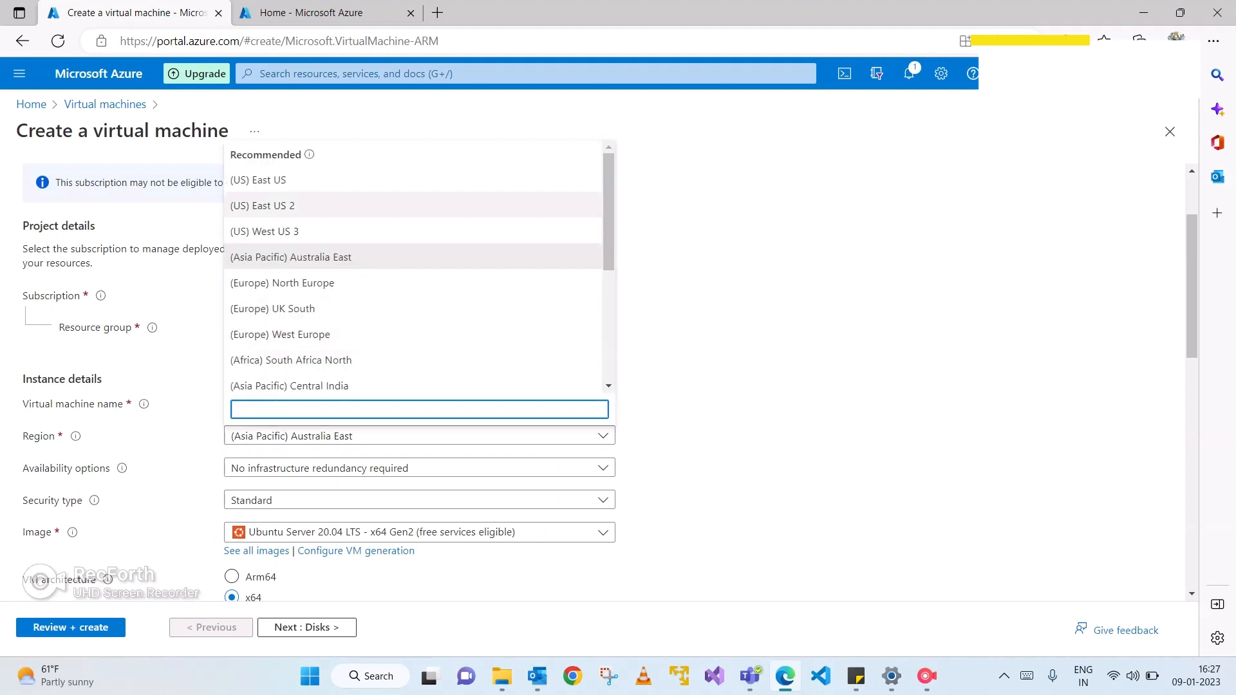
click(257, 179)
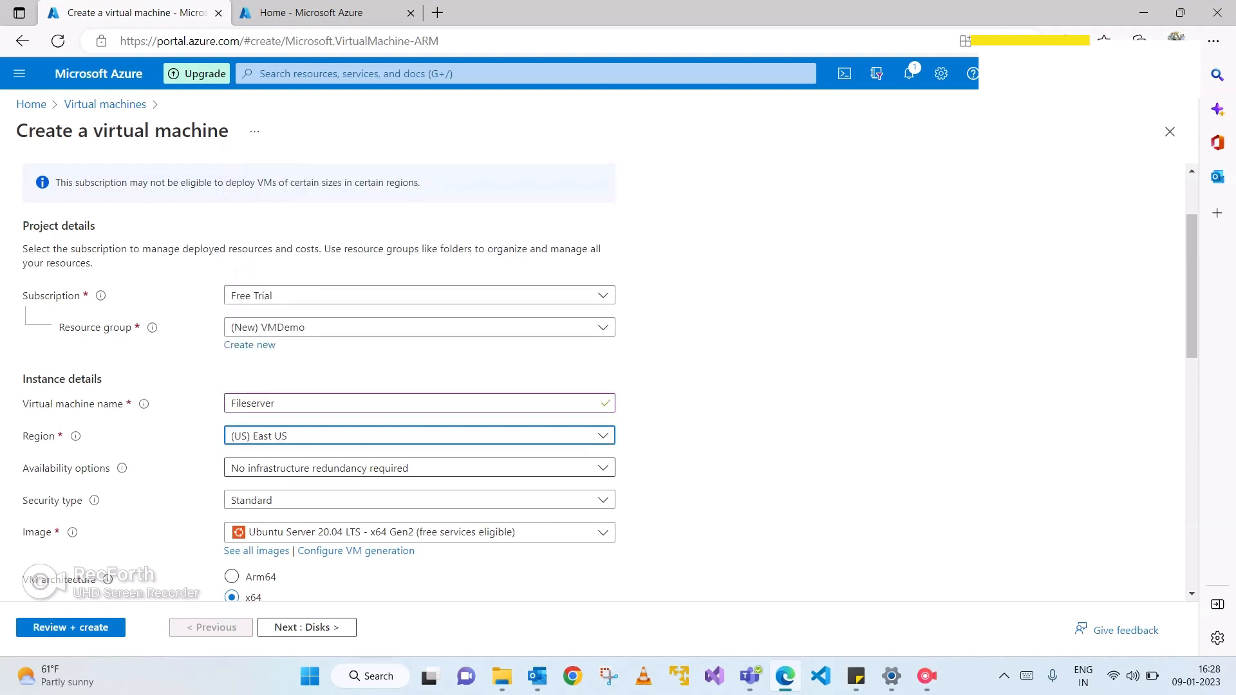
Step: Review the availability options, keeping No infrastructure redundancy required, and choose the Standard security type
click(419, 467)
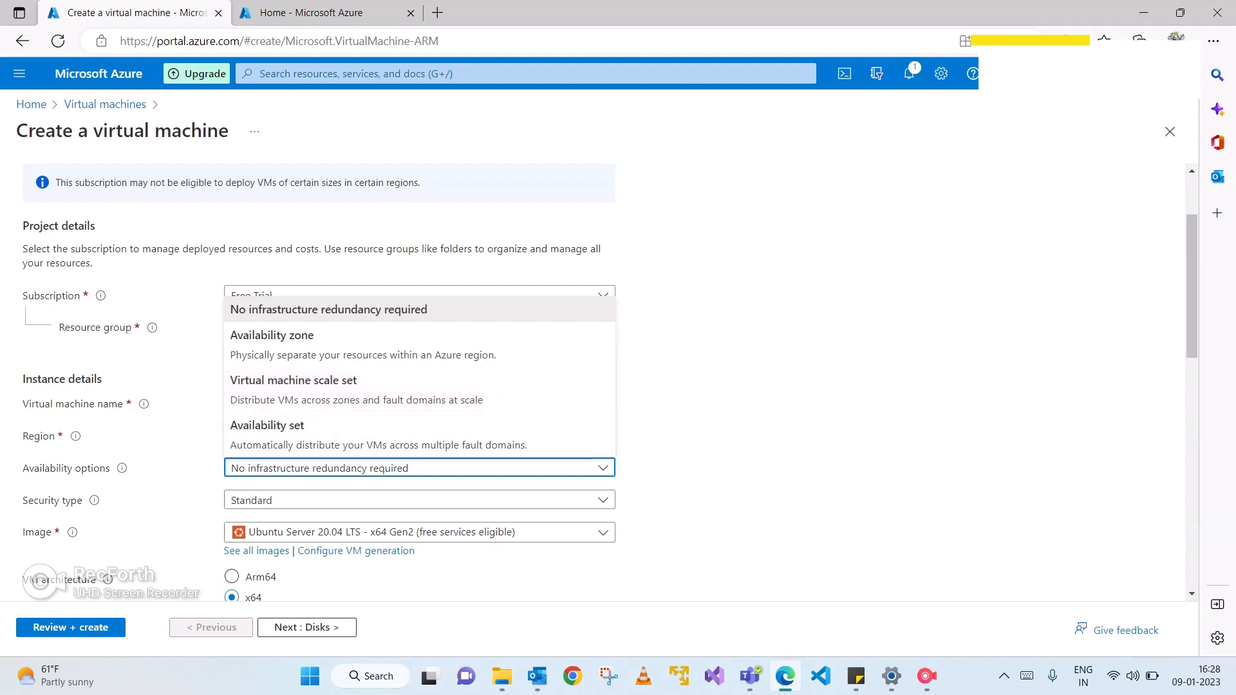
key(Escape)
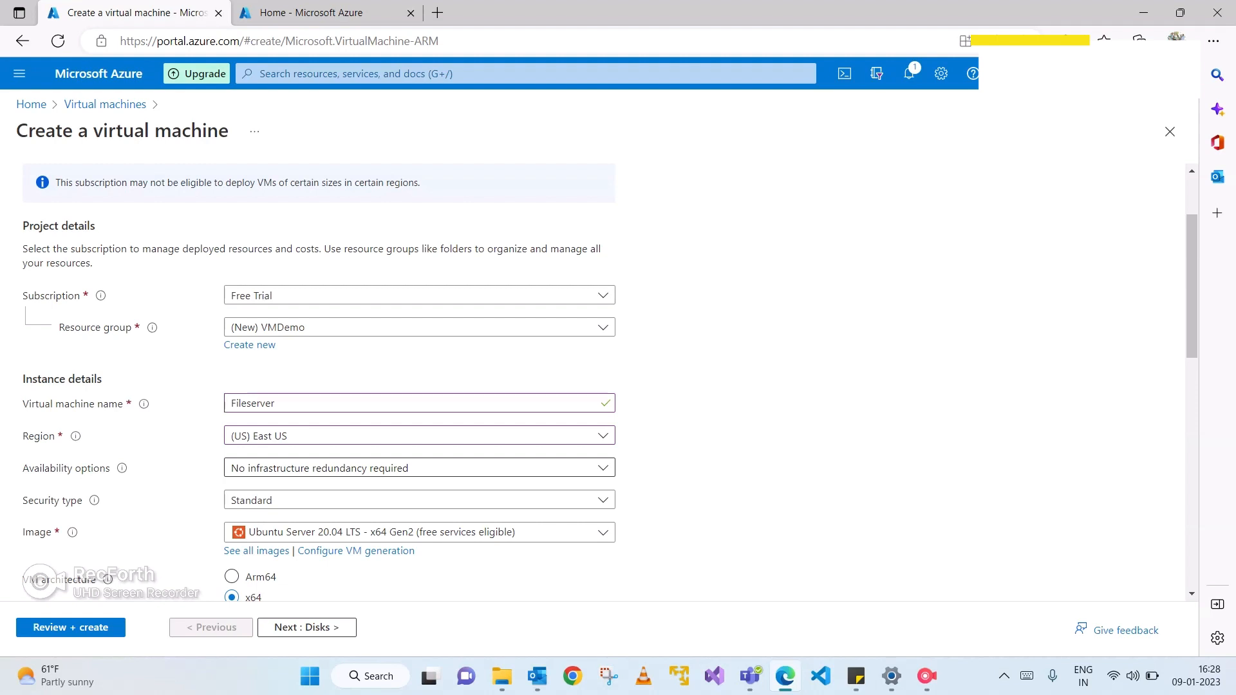
click(418, 500)
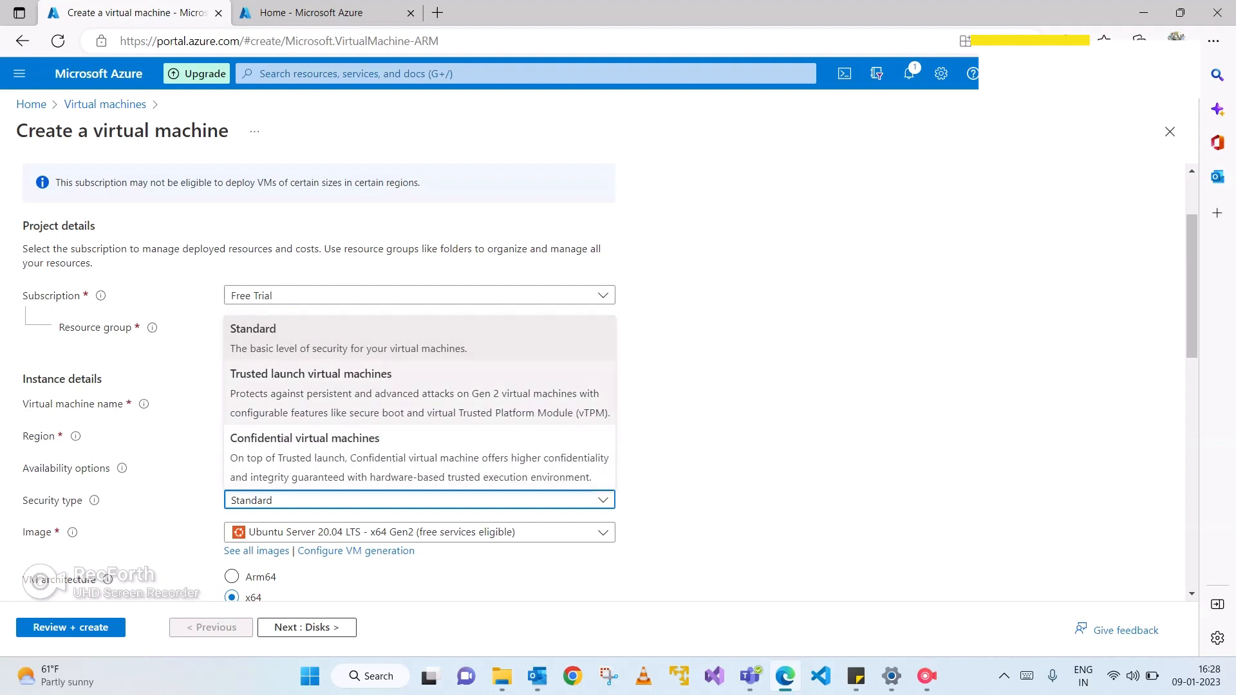
click(399, 331)
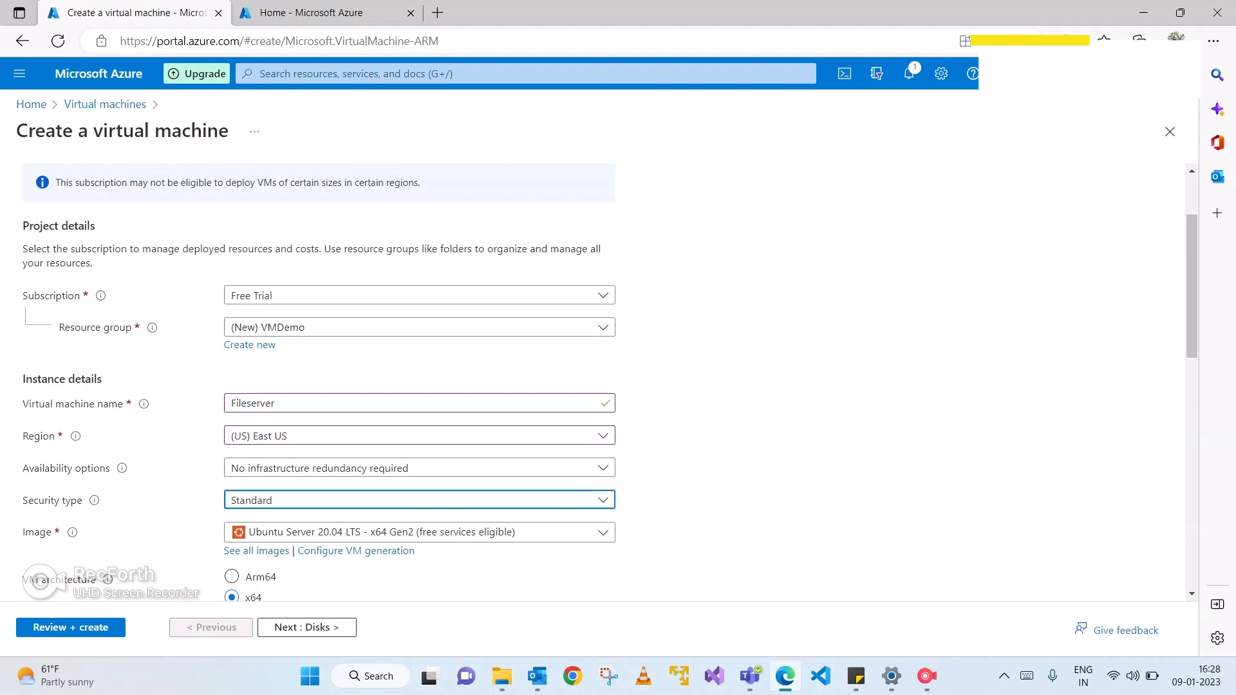
Step: Select Windows 10 Pro, version 21H2 - x64 Gen1 as the virtual machine's image
scroll(609, 383, down, 3)
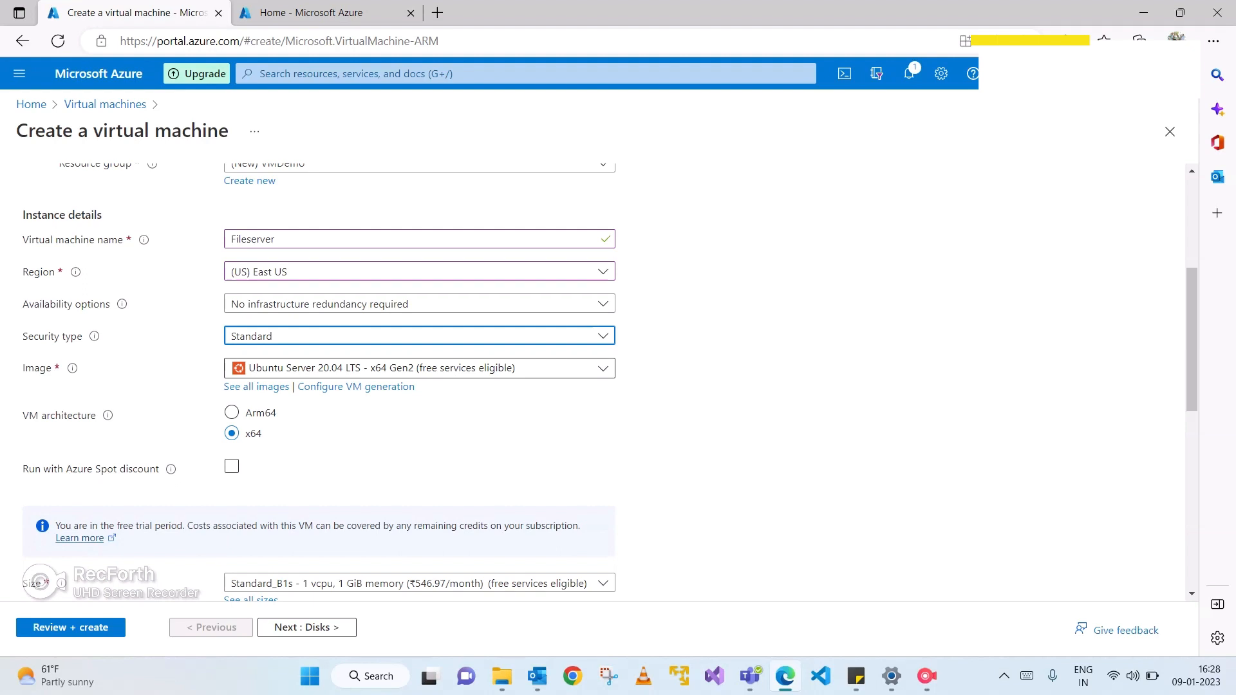
click(419, 368)
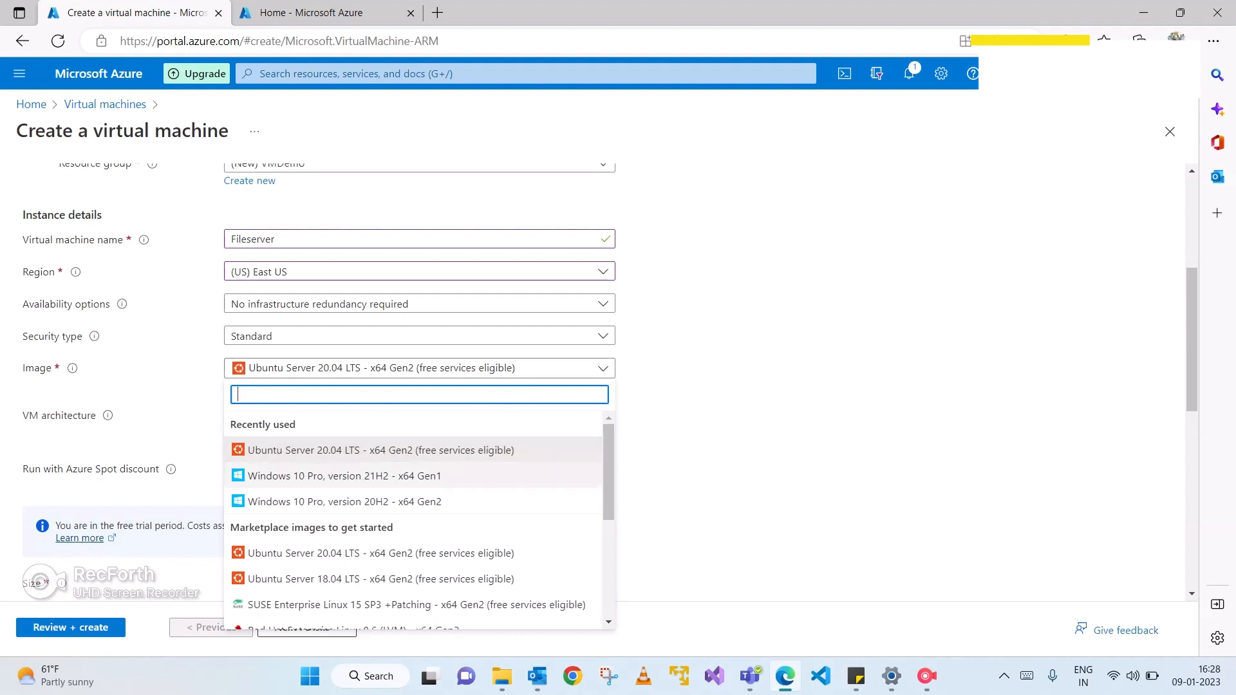
click(412, 476)
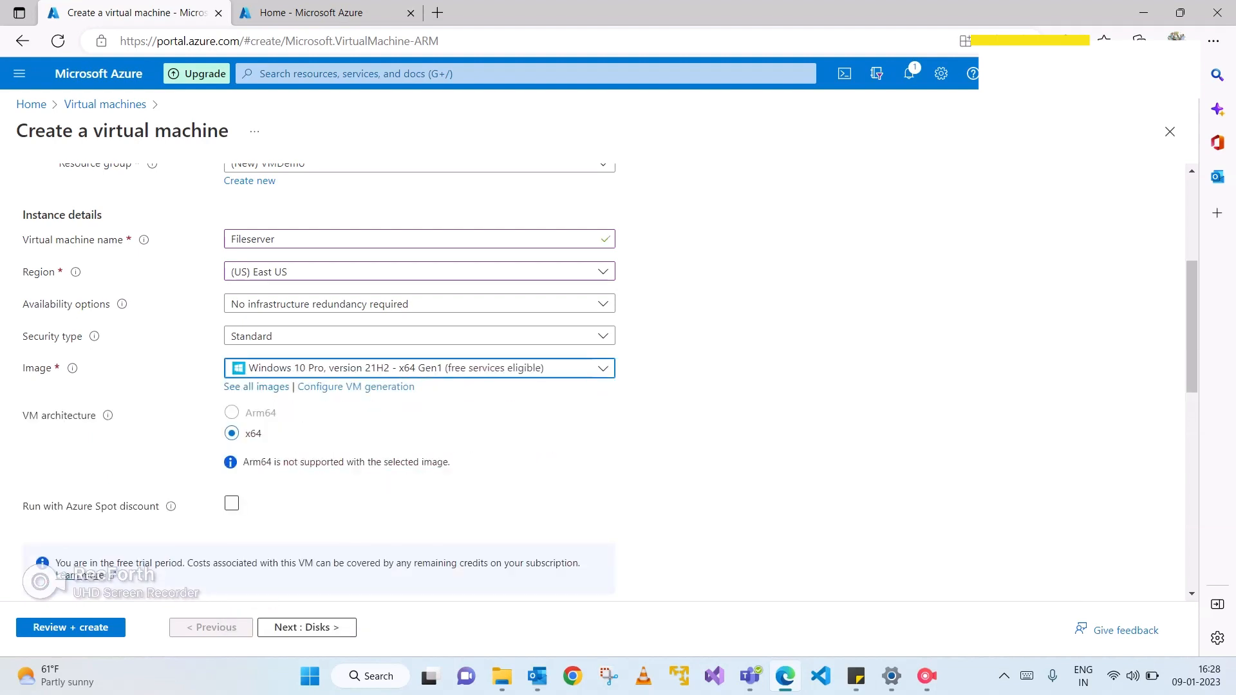
Step: Review the available virtual machine sizes without changing the Standard_B1s selection
scroll(609, 385, down, 2)
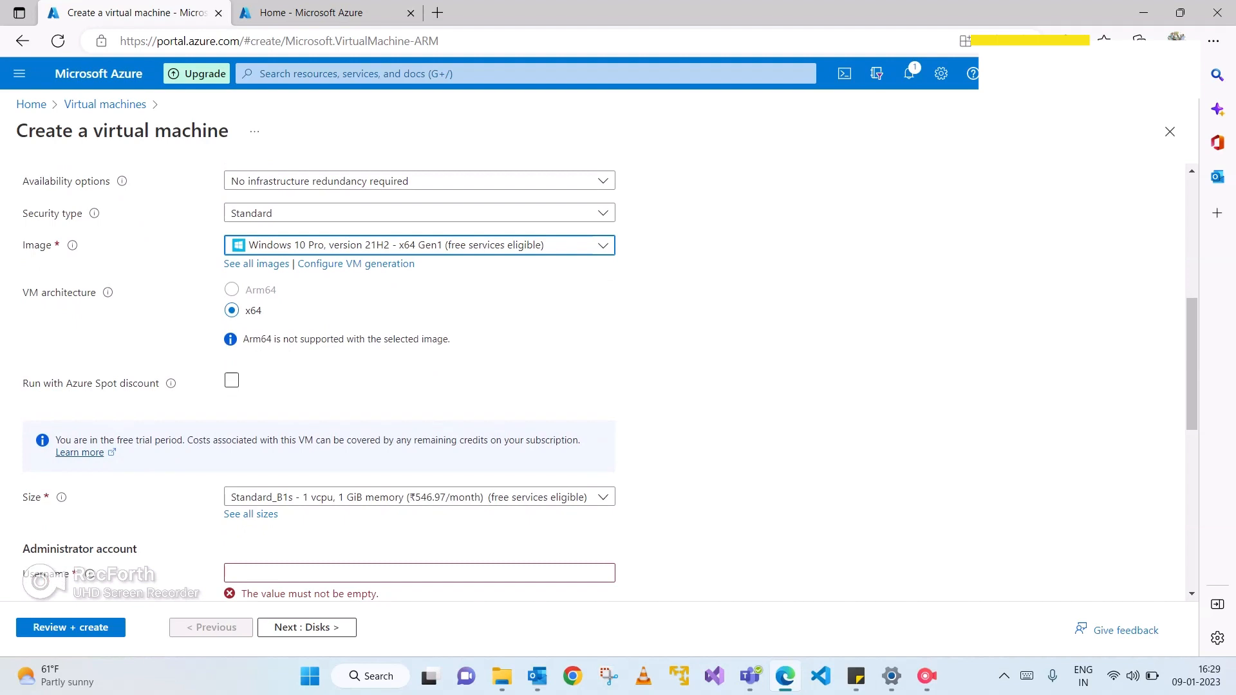
scroll(609, 384, down, 3)
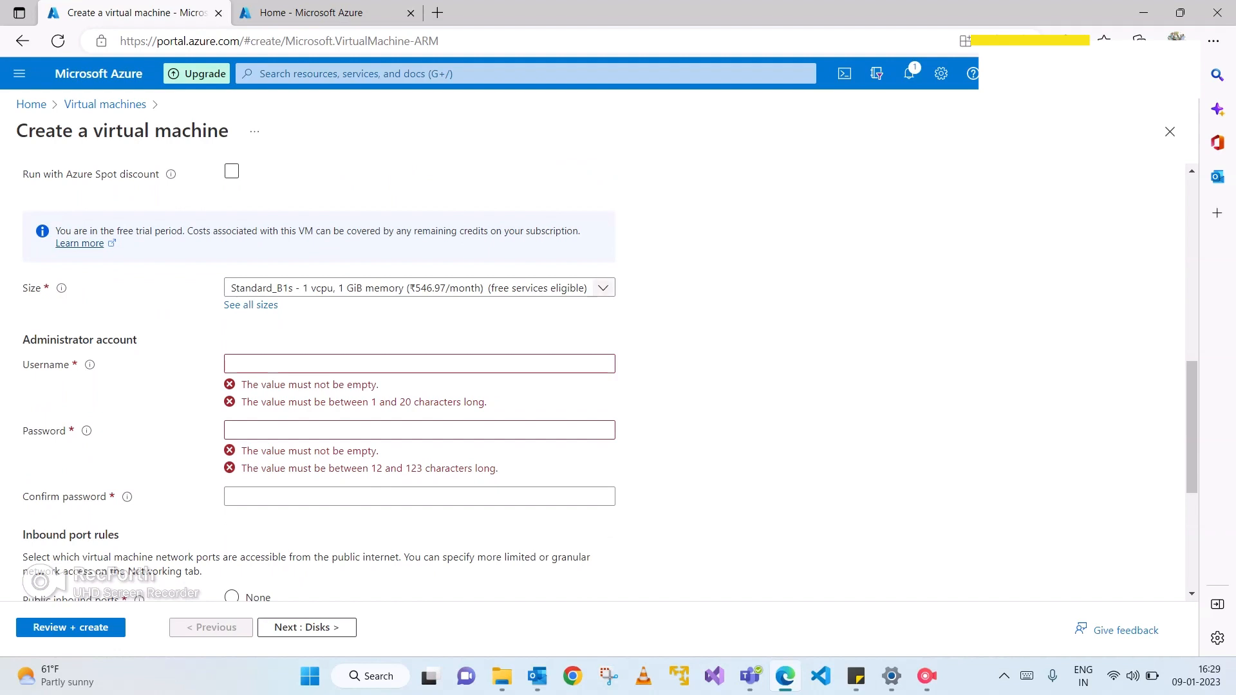
click(602, 287)
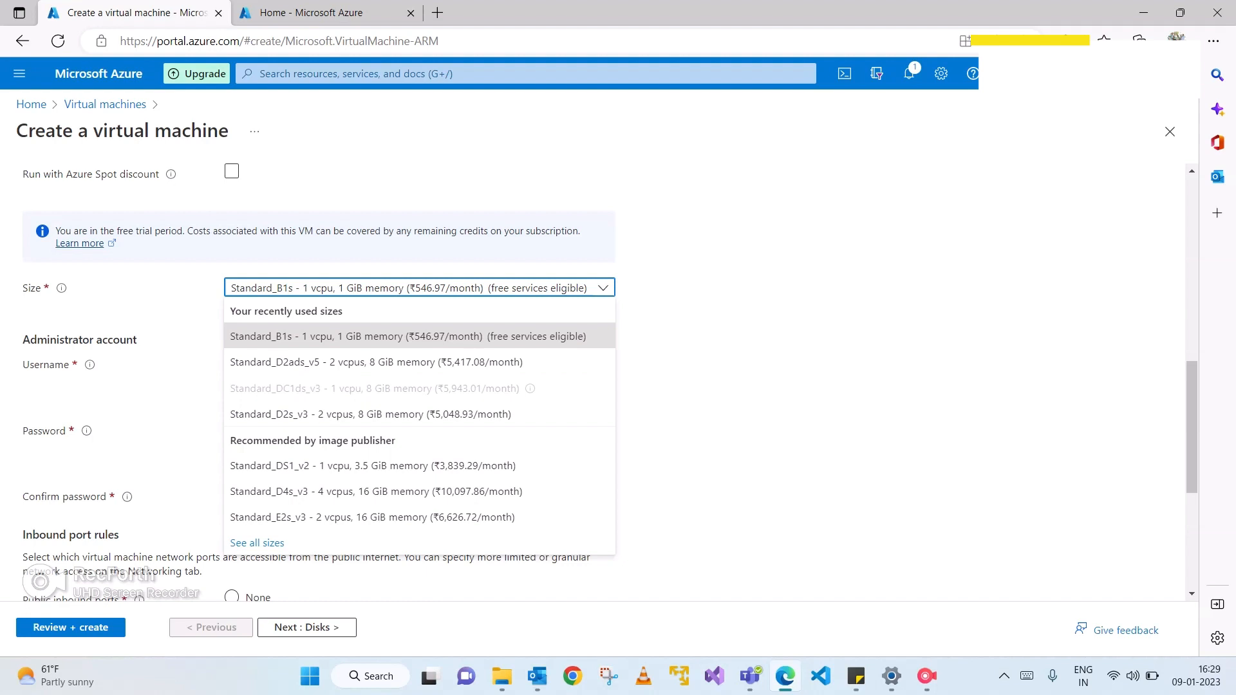
key(Escape)
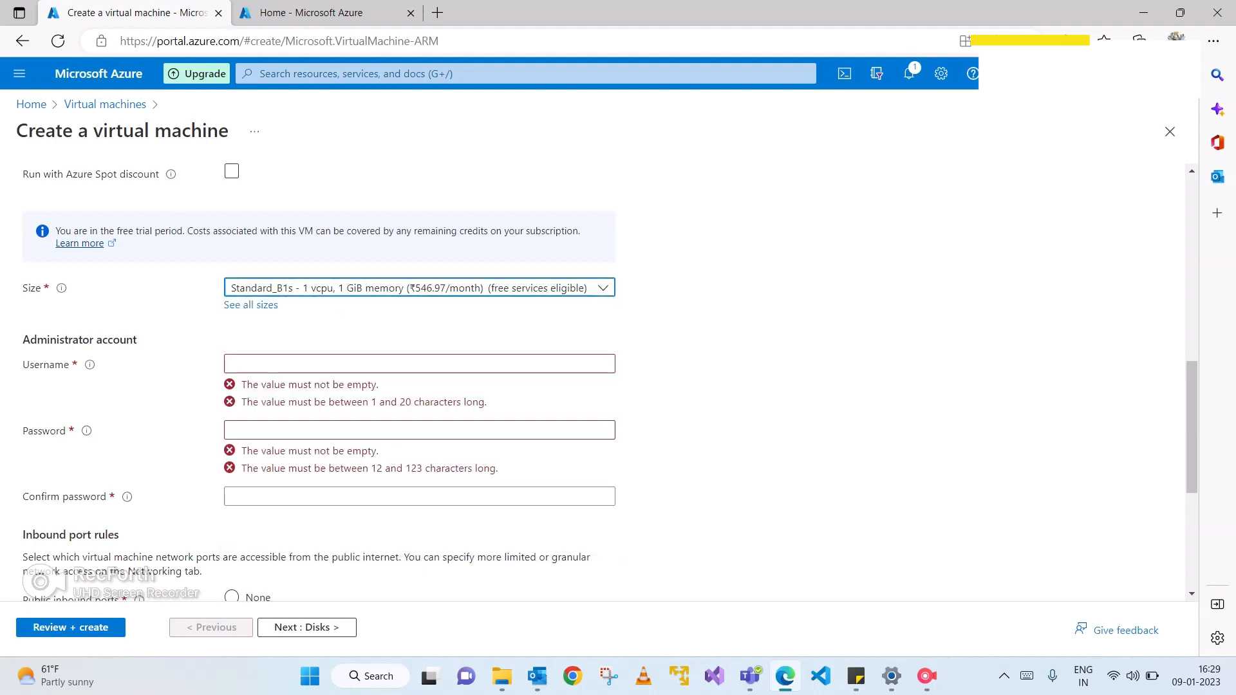
Step: Set the administrator account's username to Demoadmin
click(419, 363)
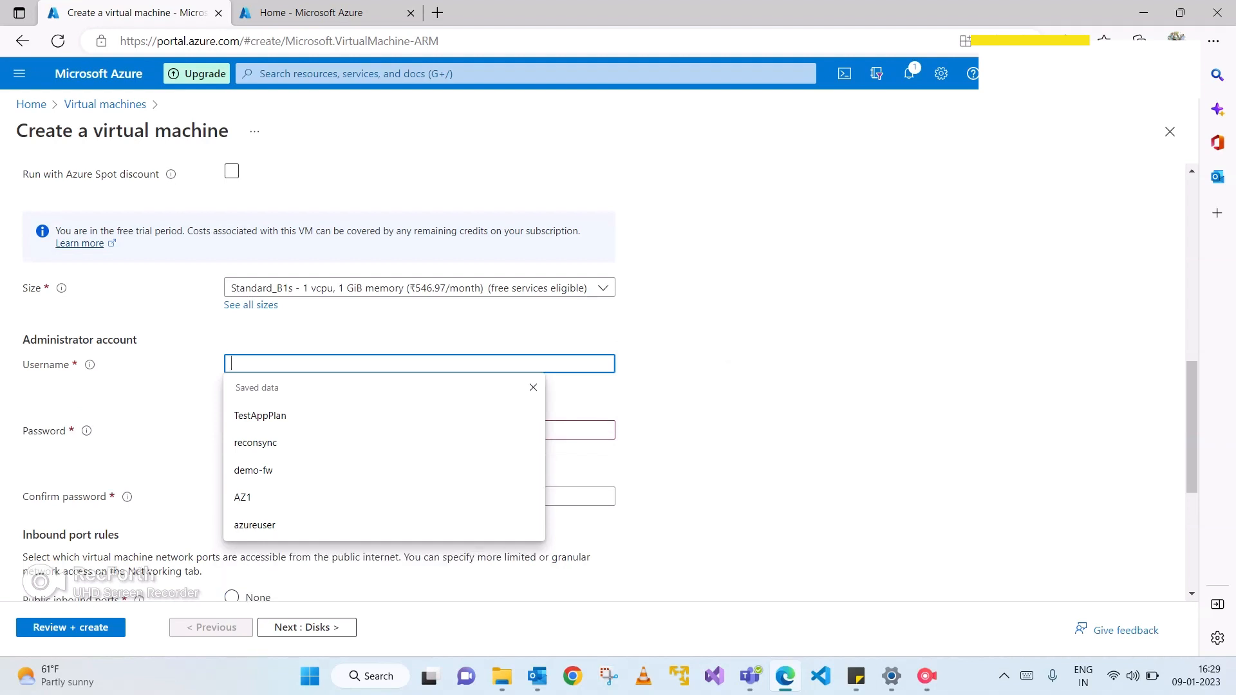
text(Demoadmoin)
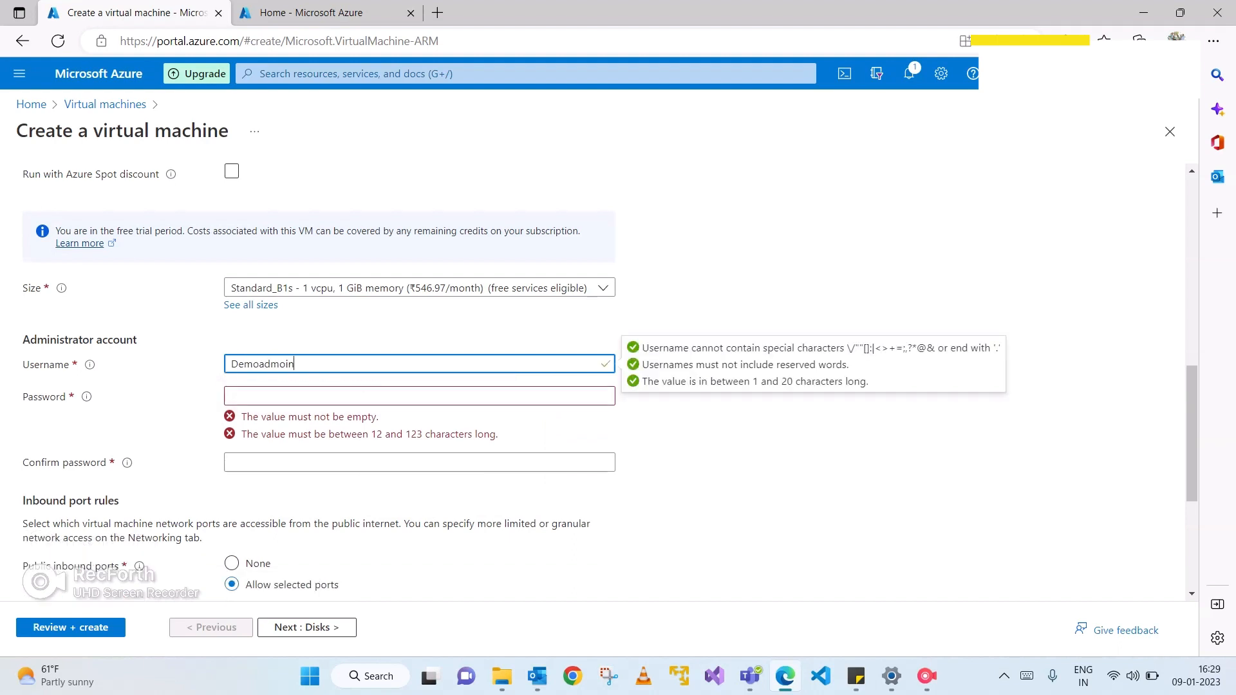
key(BackSpace)
text(in)
Step: Enter the administrator account's password and repeat it in the confirmation field
click(419, 396)
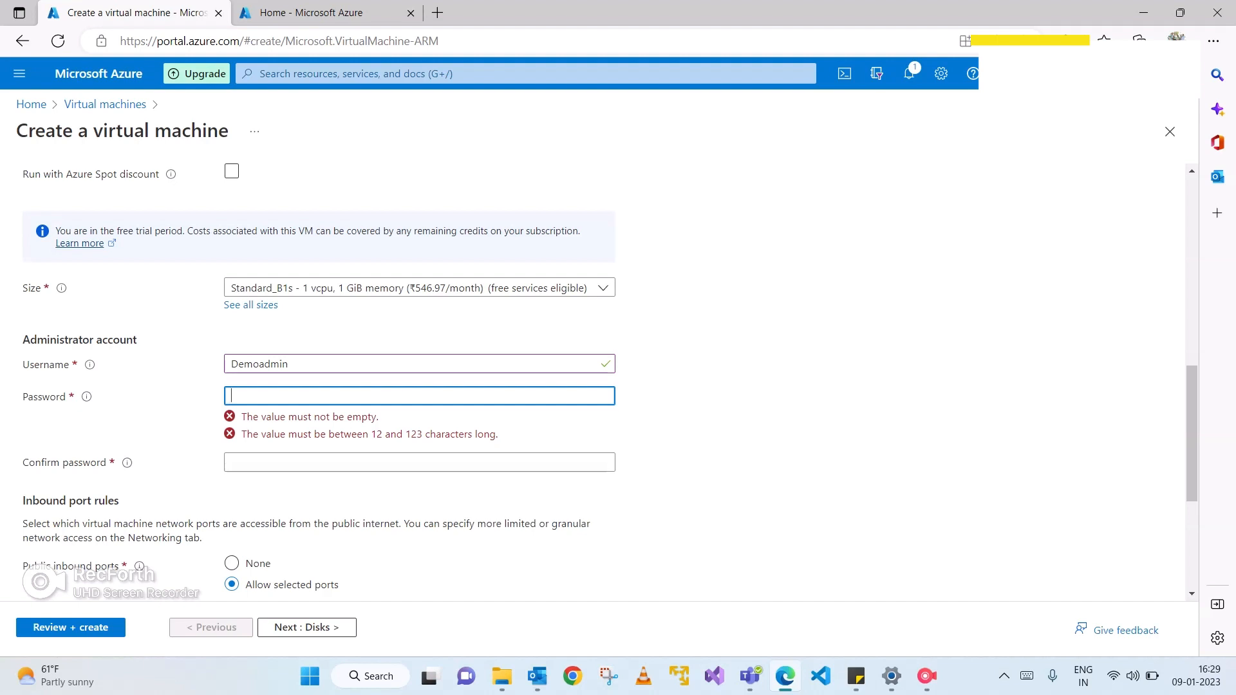
text(•••••••••••••)
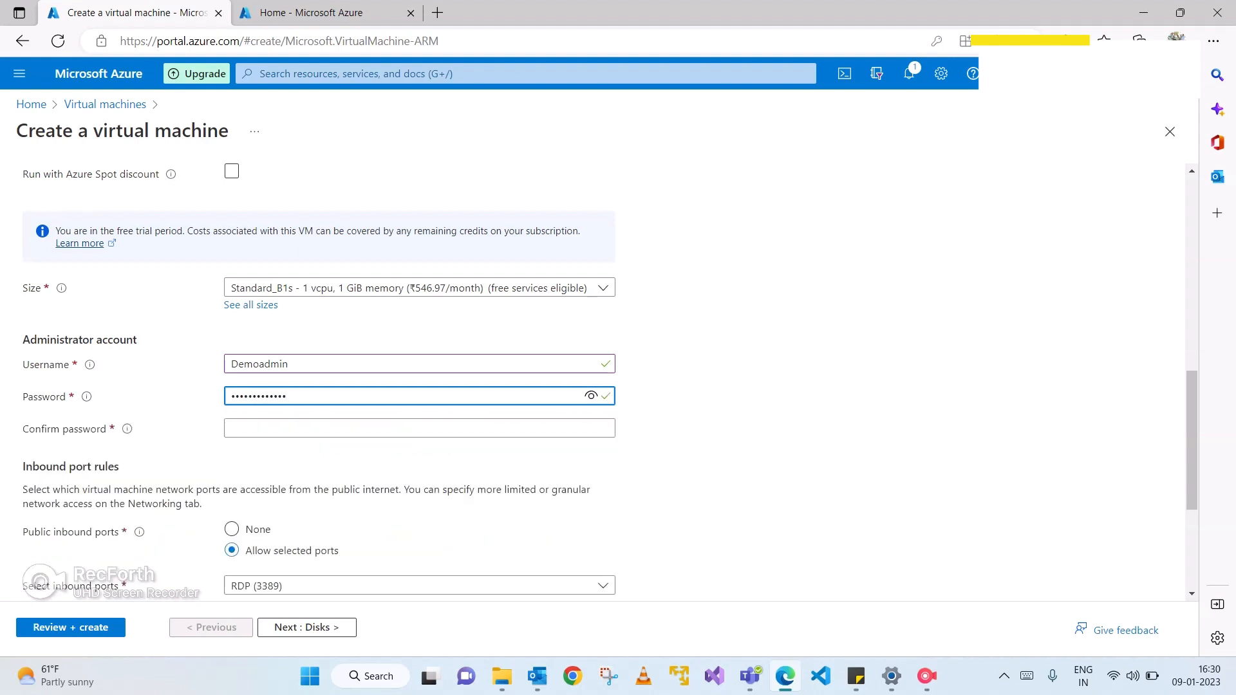
key(Tab)
key(Caps_Lock)
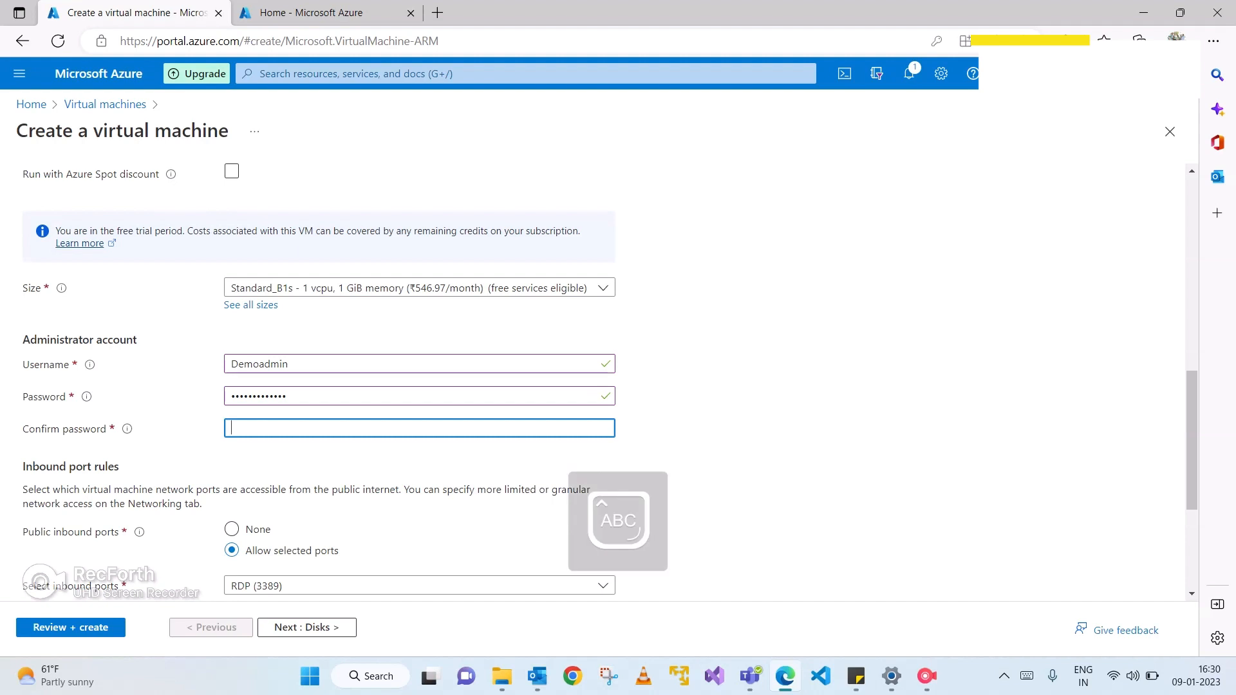
text(•)
key(Caps_Lock)
text(••••••••••••)
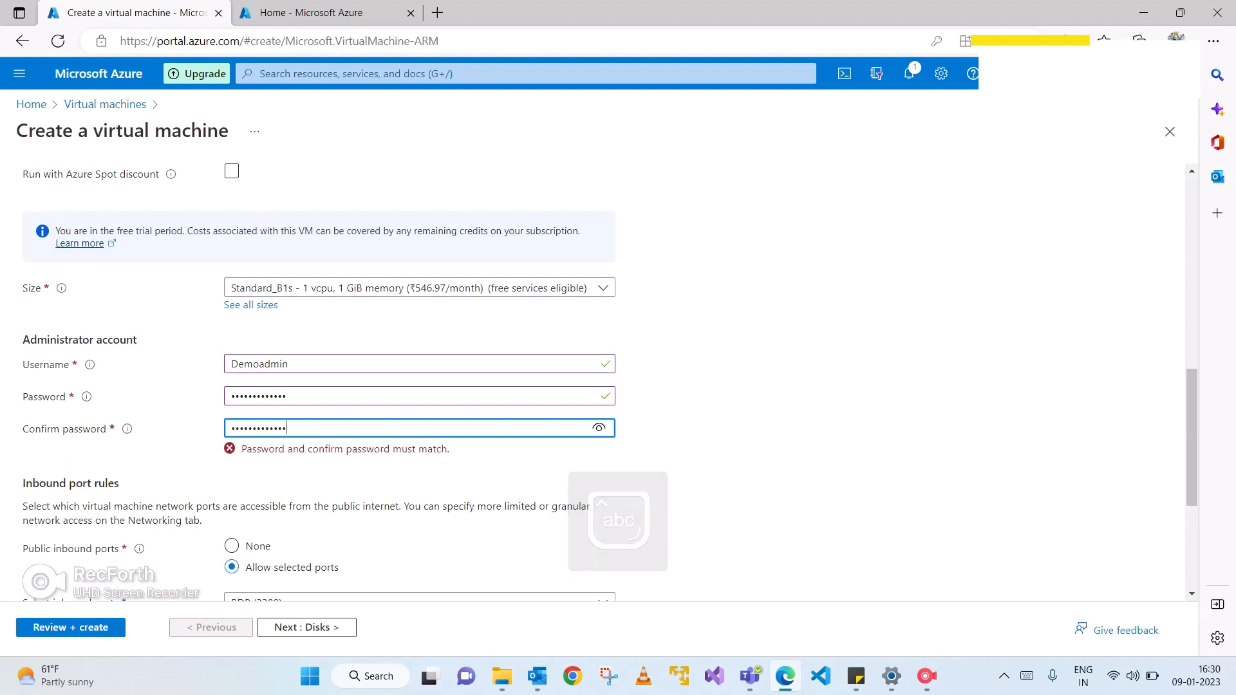
key(Tab)
Step: Allow selected public inbound ports and choose RDP (3389) as the open port
scroll(605, 382, down, 3)
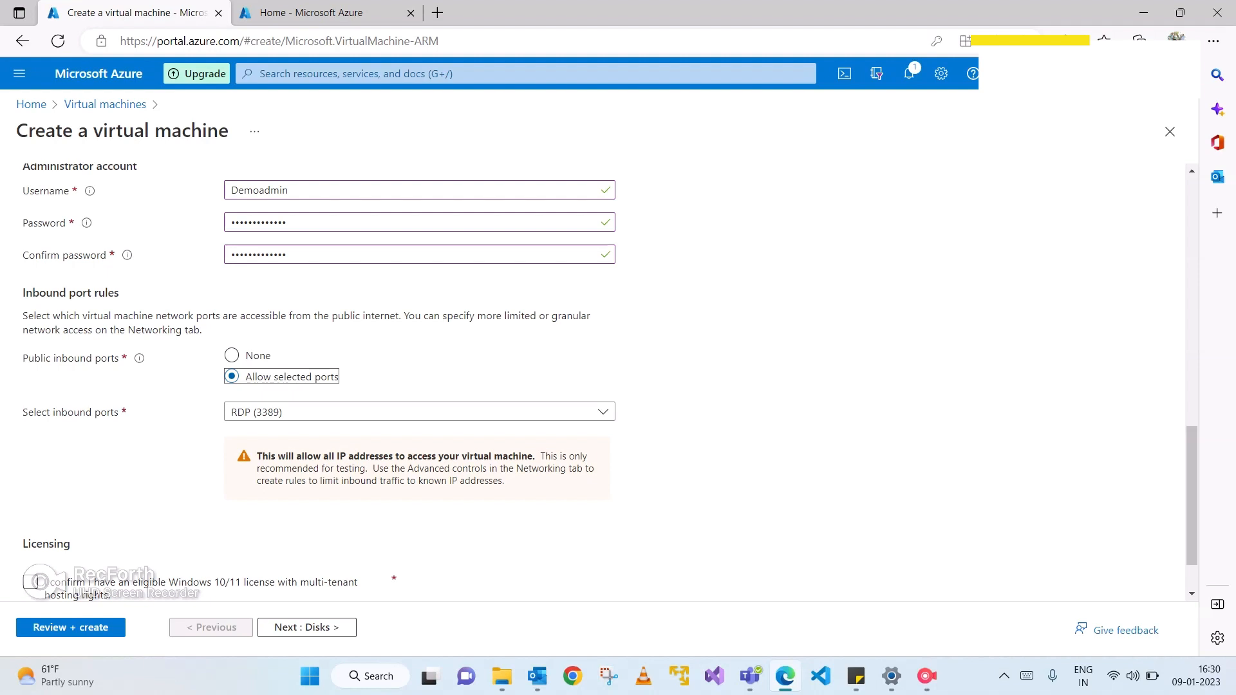
key(Up)
click(232, 377)
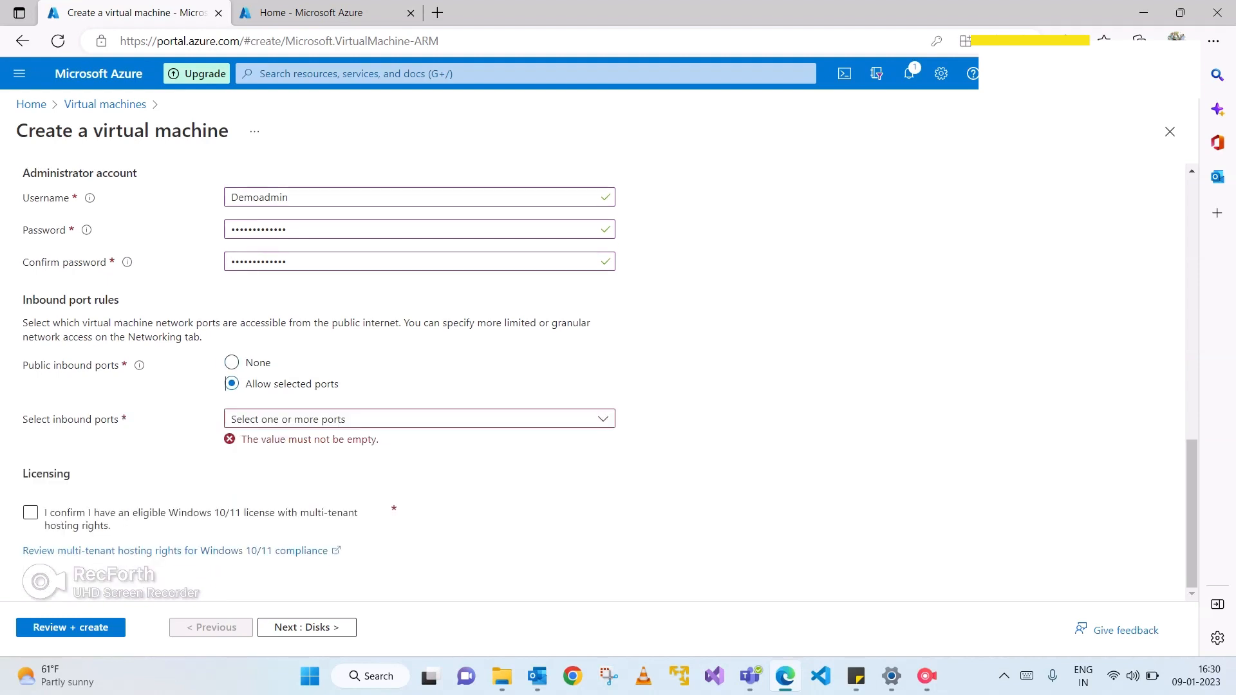
click(419, 419)
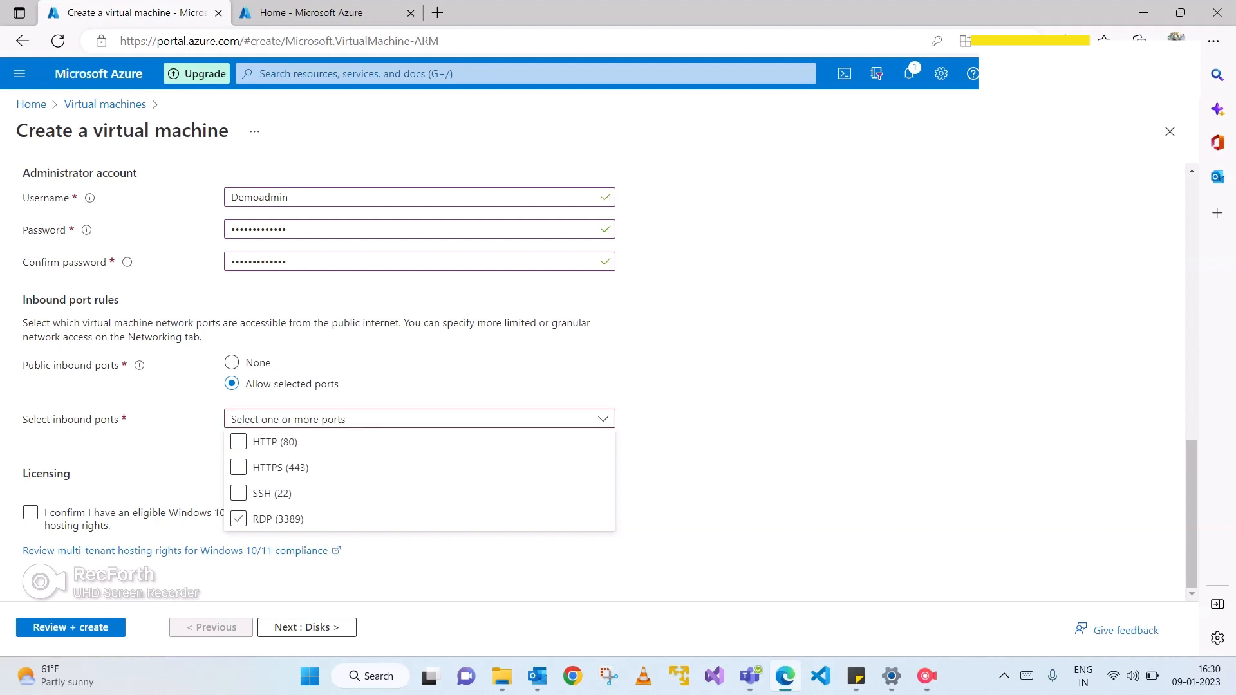
click(238, 519)
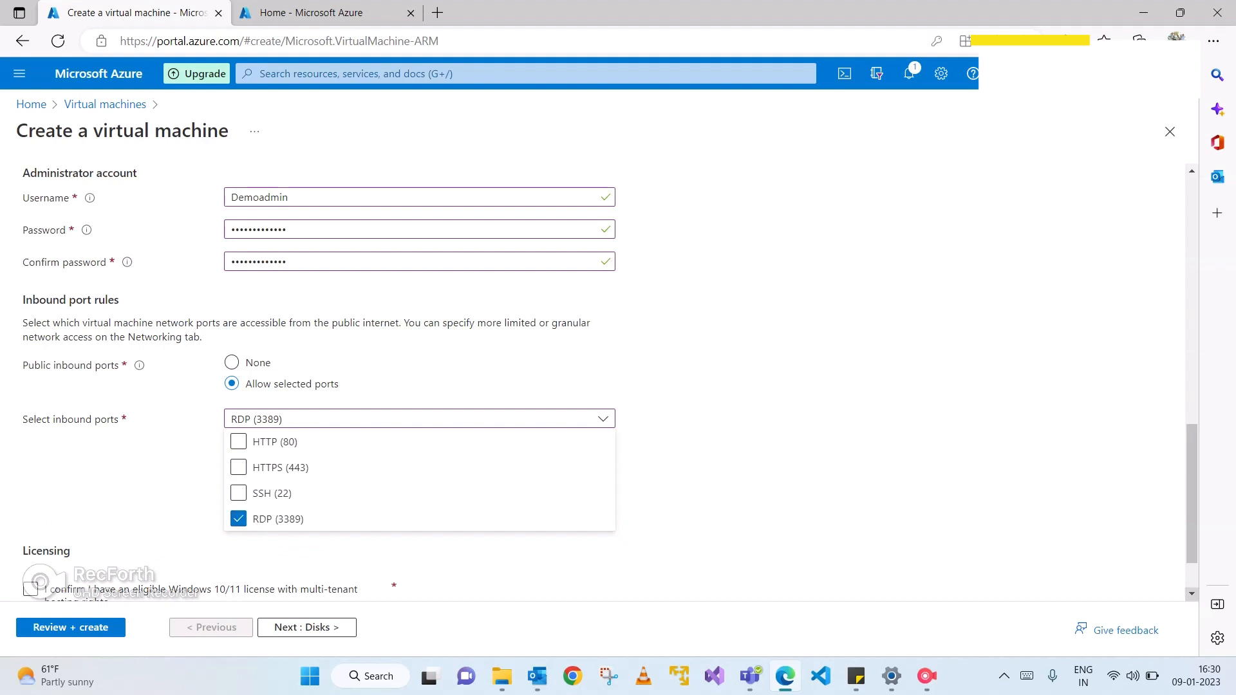
Step: Confirm having an eligible Windows 10/11 license with multi-tenant hosting rights
scroll(418, 322, down, 1)
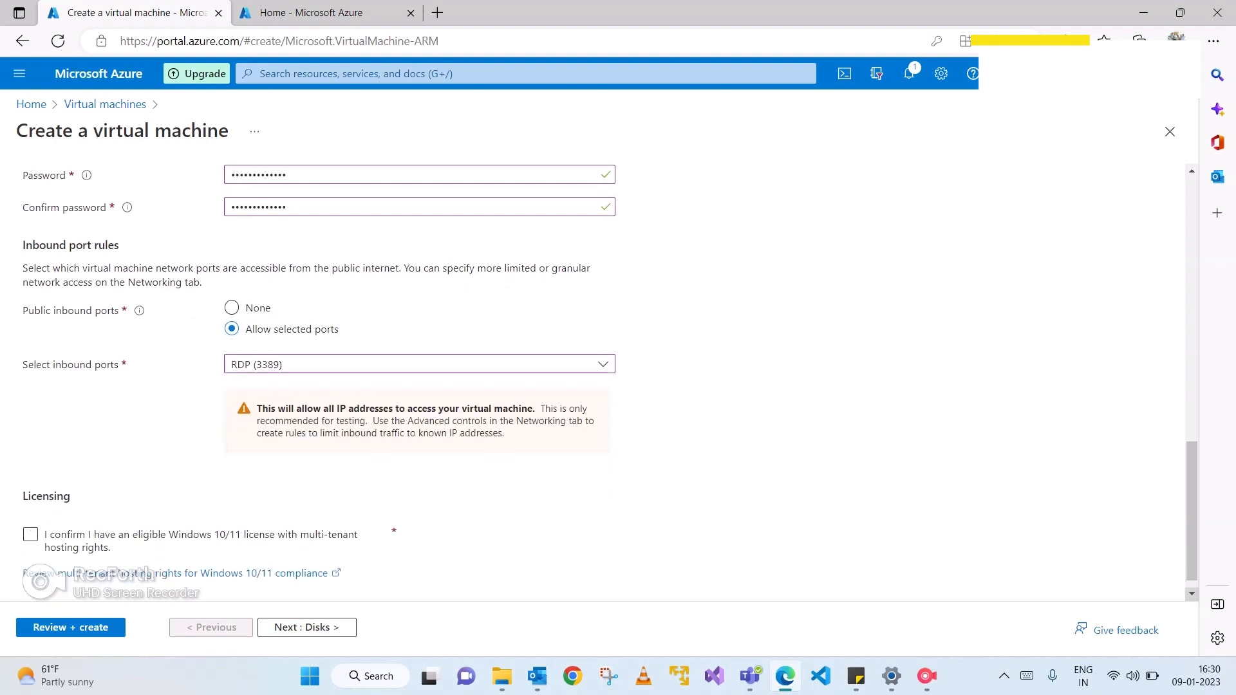
click(30, 535)
click(45, 535)
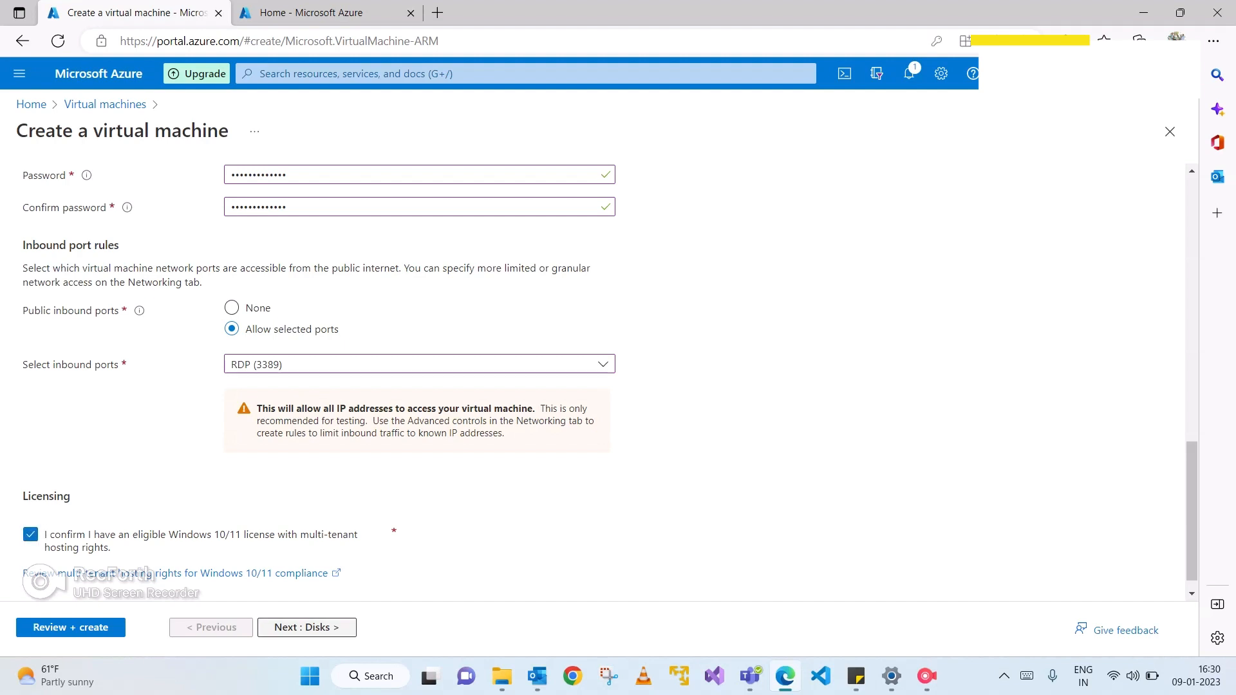
Step: Proceed to the disk settings, review the OS disk types and choose Premium SSD with locally-redundant storage
click(334, 628)
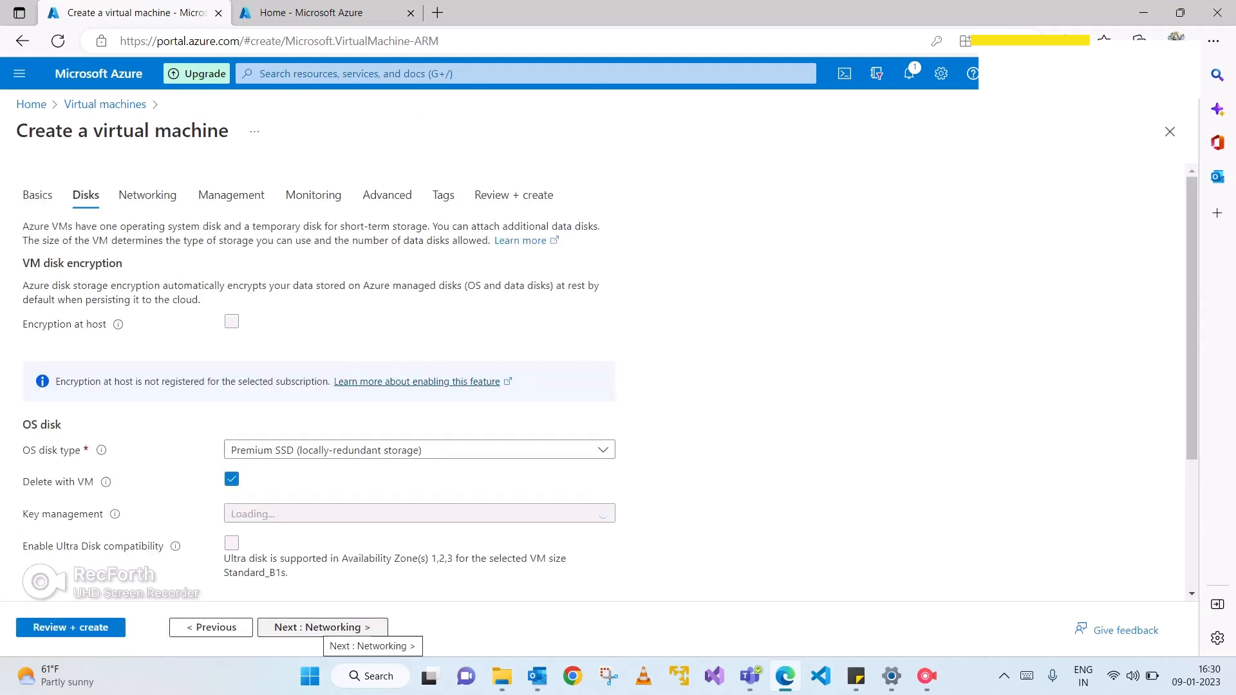
scroll(609, 383, down, 1)
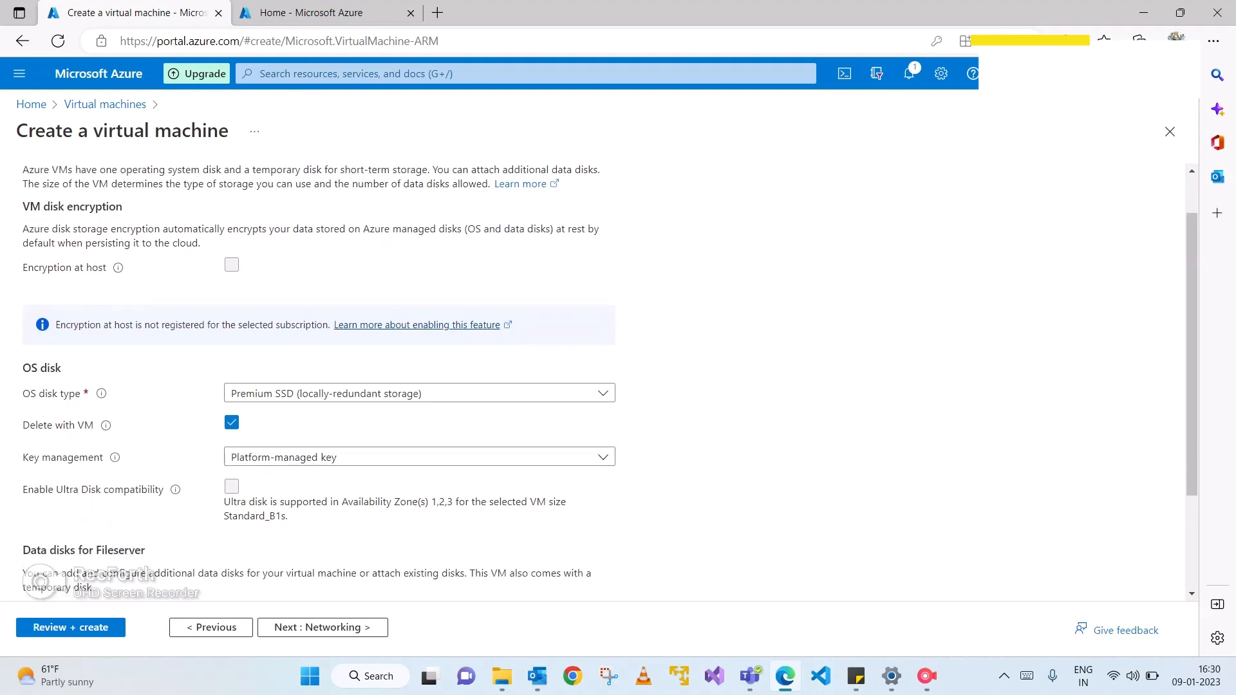
scroll(608, 383, down, 1)
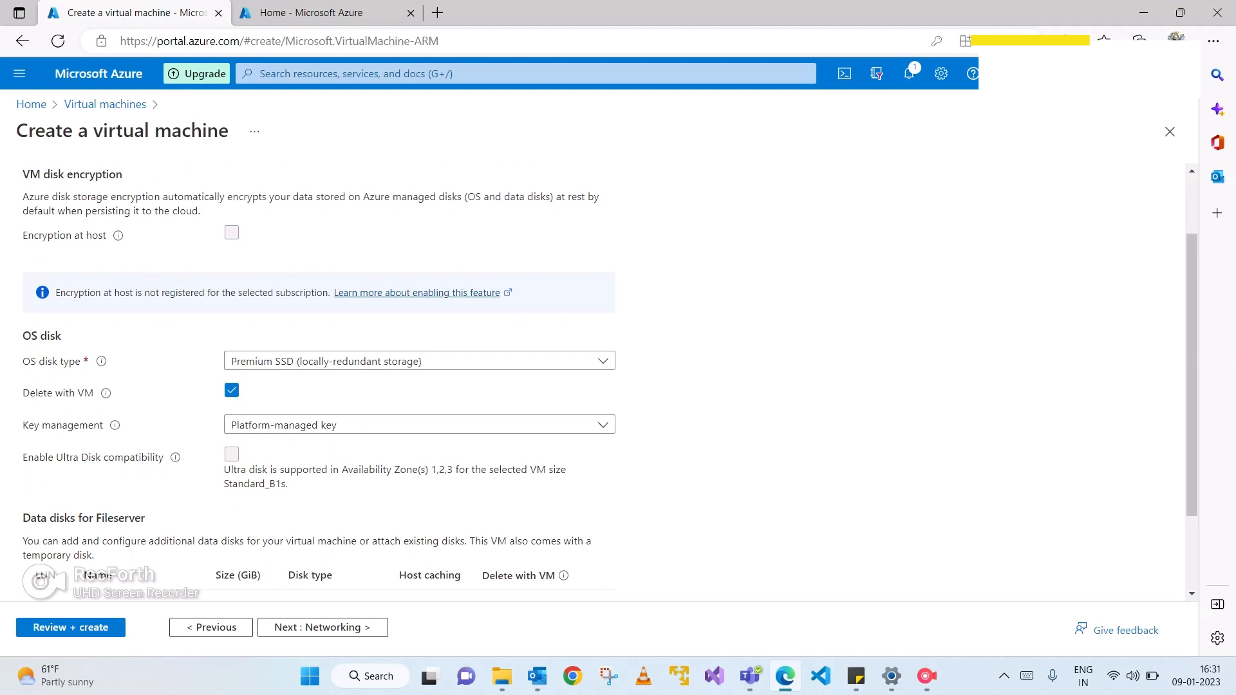
scroll(580, 264, down, 2)
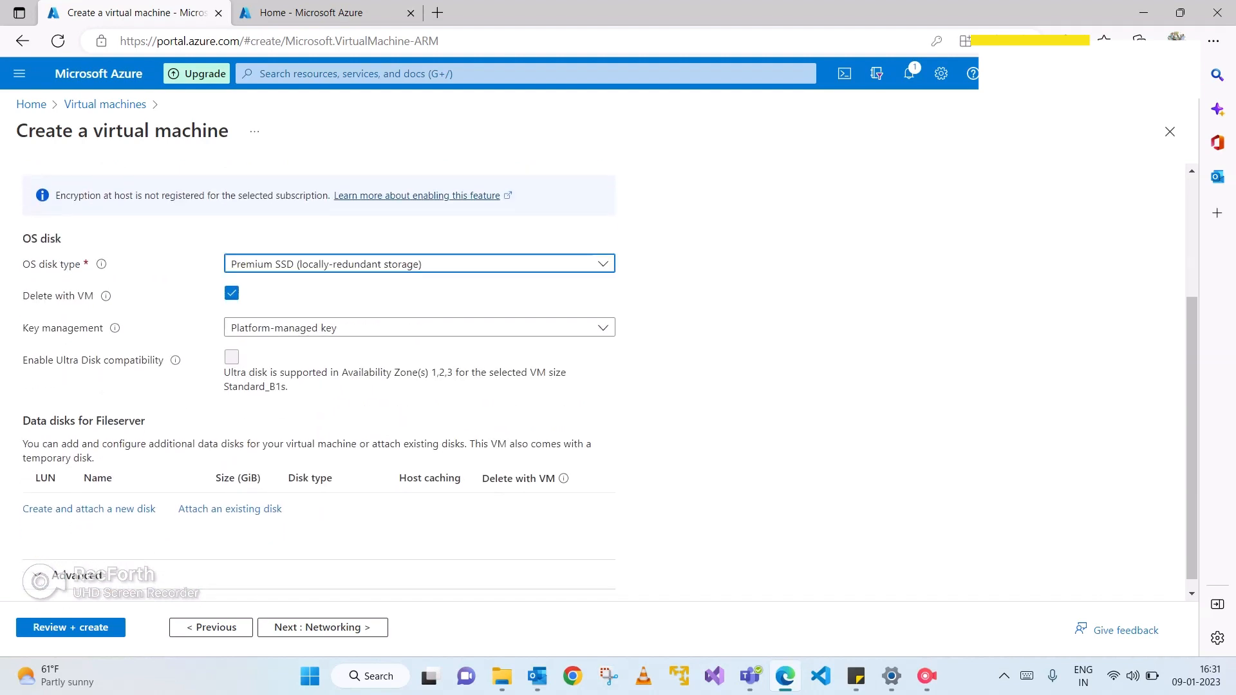
click(579, 264)
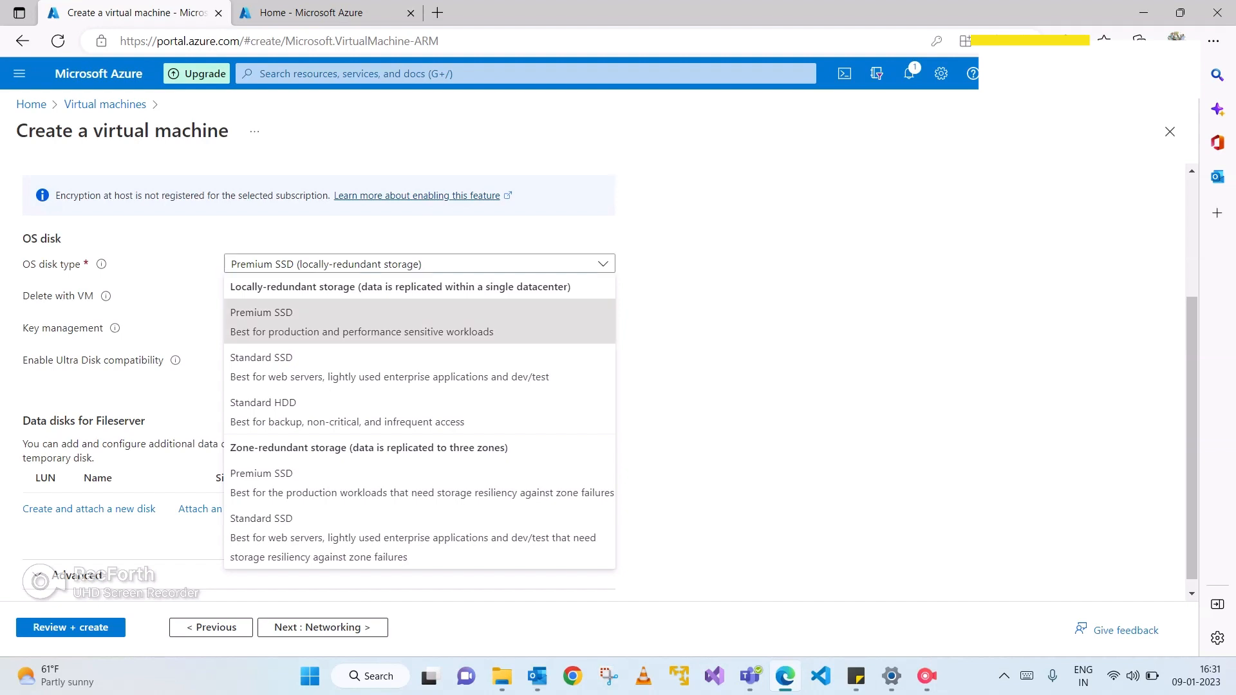
click(335, 327)
scroll(608, 380, down, 1)
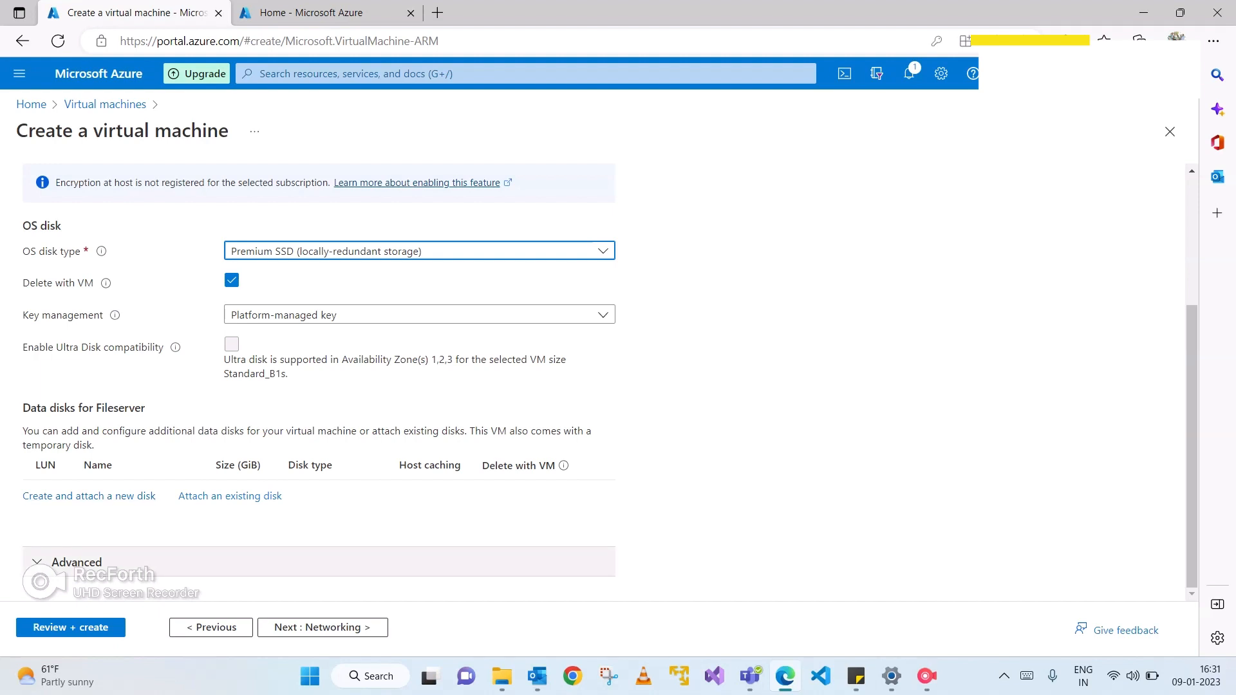
click(101, 562)
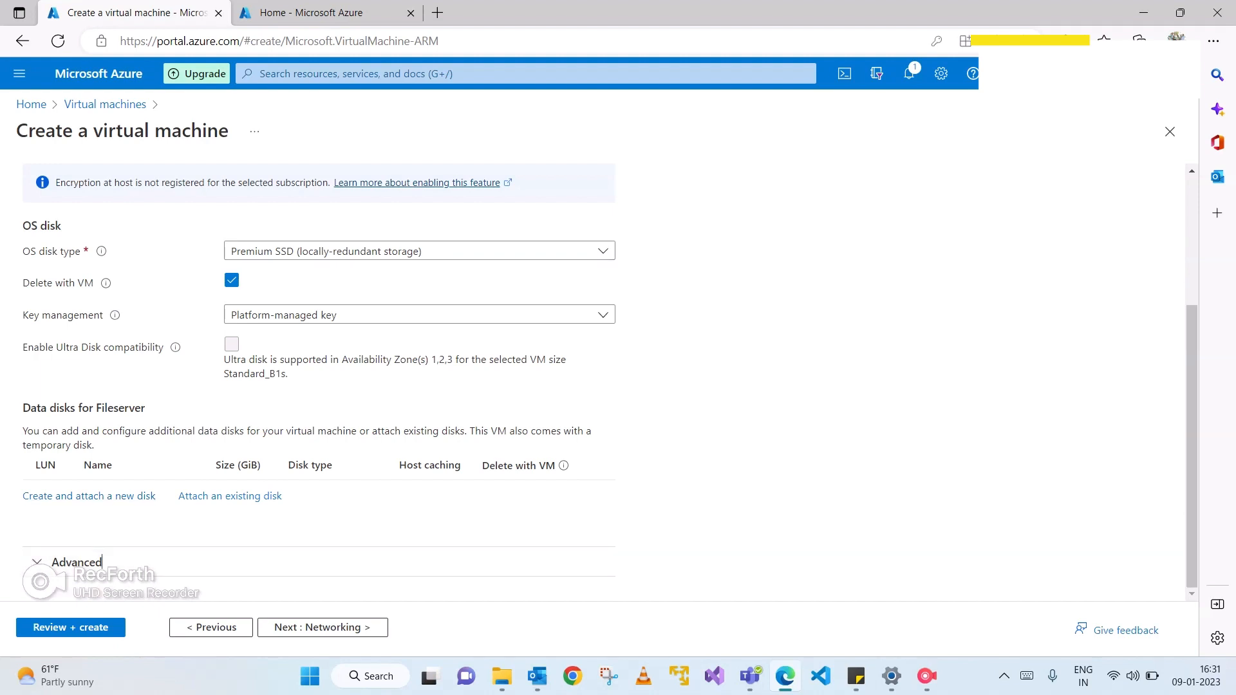
Step: Proceed to the networking settings and review the virtual network, subnet, public IP and inbound port options, keeping the defaults
click(296, 627)
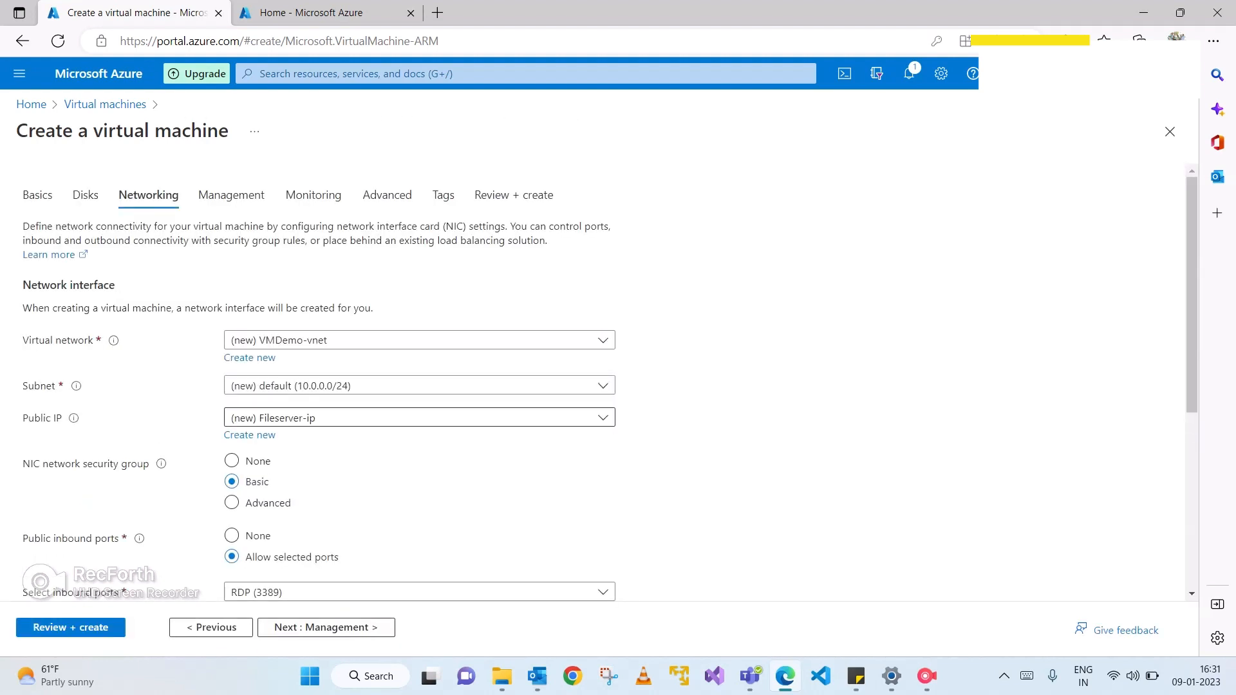
scroll(609, 389, down, 1)
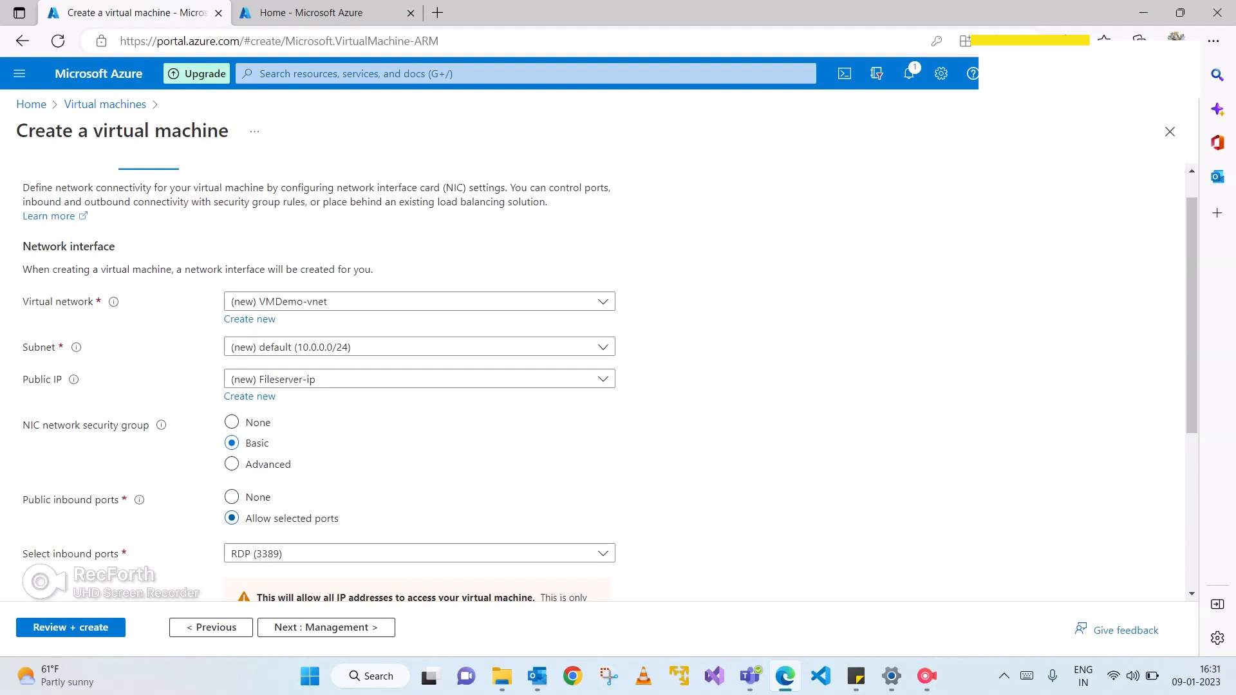
scroll(605, 380, down, 1)
scroll(605, 380, down, 2)
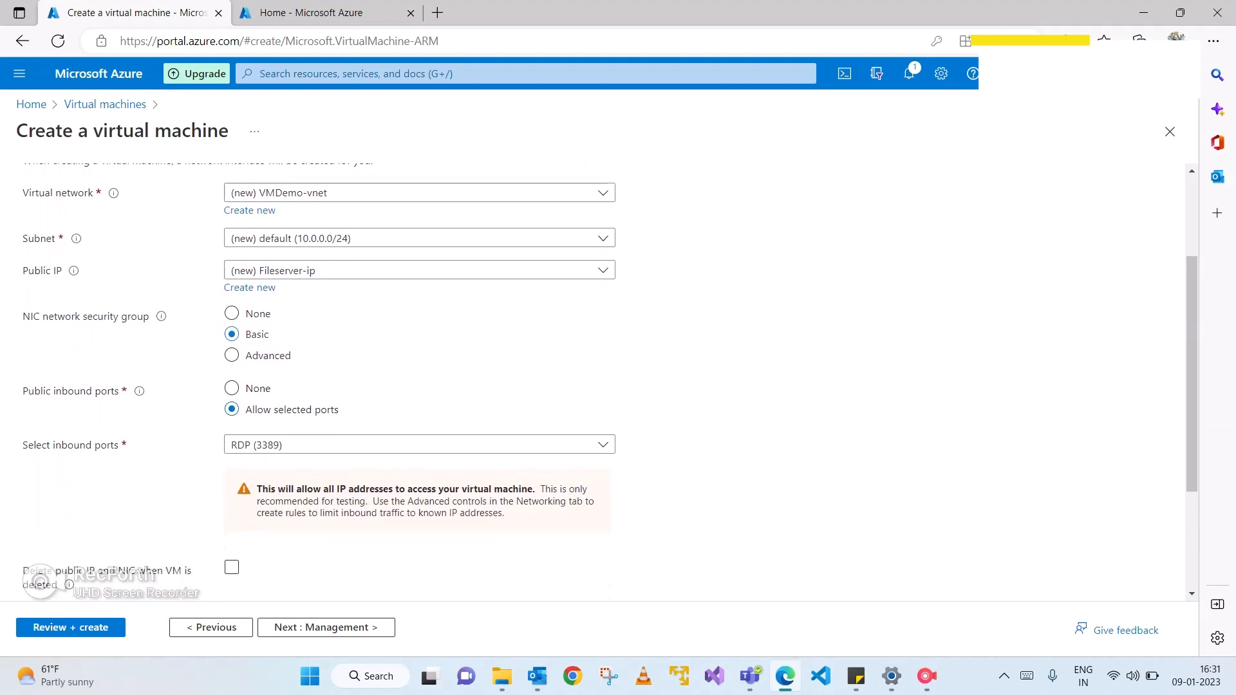
Step: Proceed to the management settings and review the identity, Azure AD and auto-shutdown options without changing them
click(326, 627)
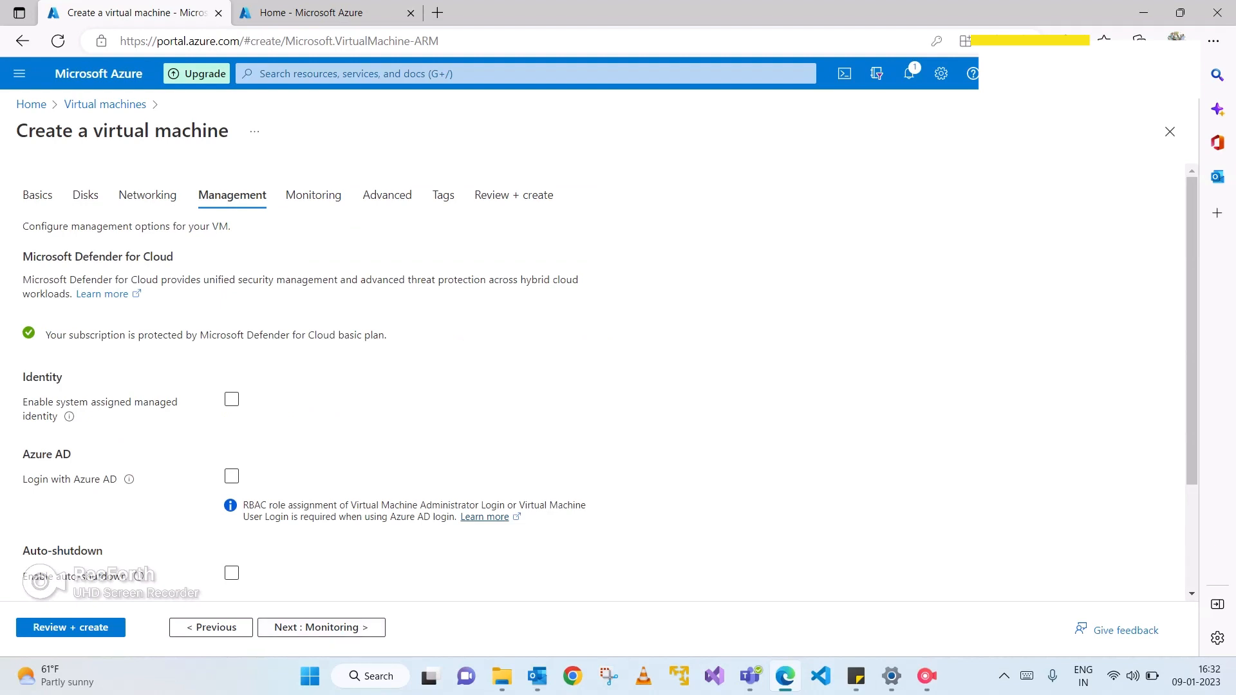
scroll(599, 382, down, 1)
scroll(598, 382, up, 1)
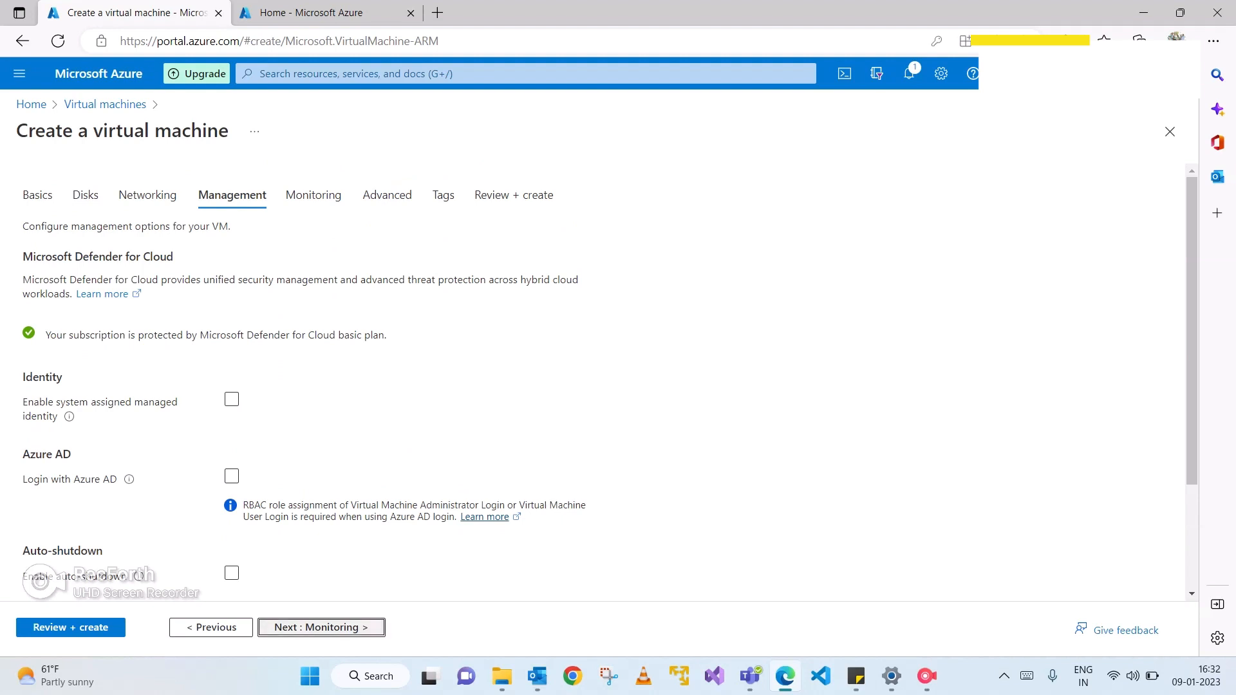
Step: Enable the recommended alert rules in the monitoring settings and continue to the advanced settings
click(325, 627)
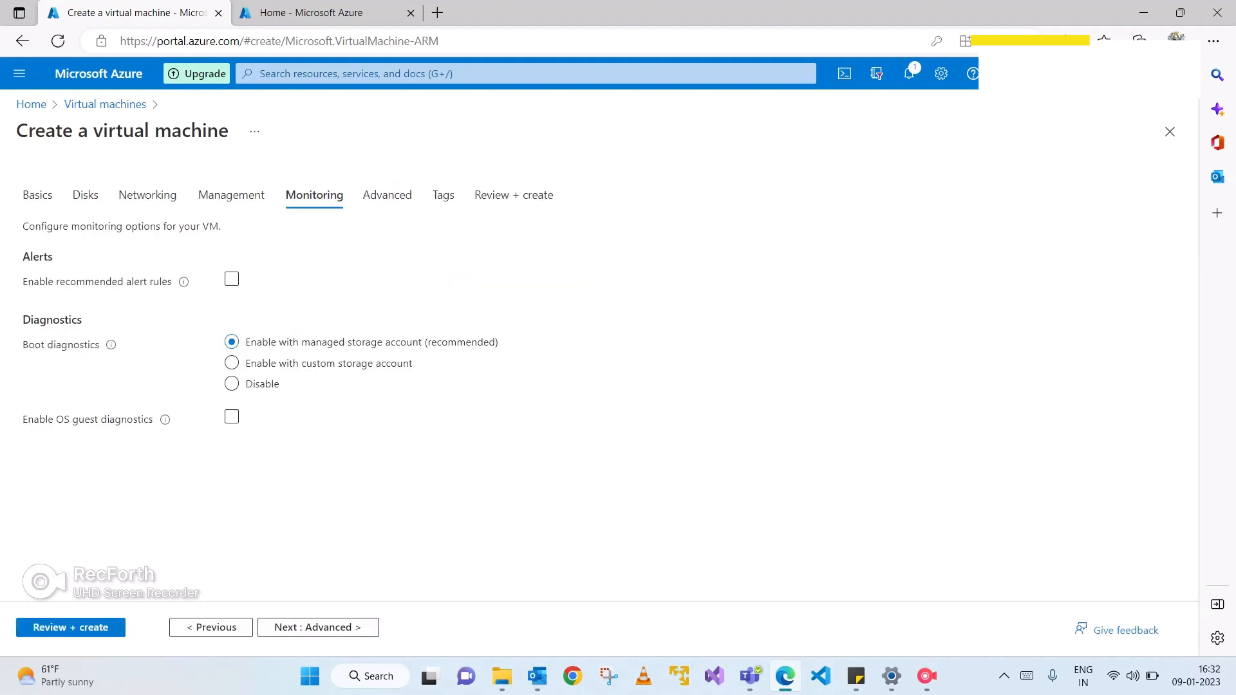
click(232, 278)
click(318, 627)
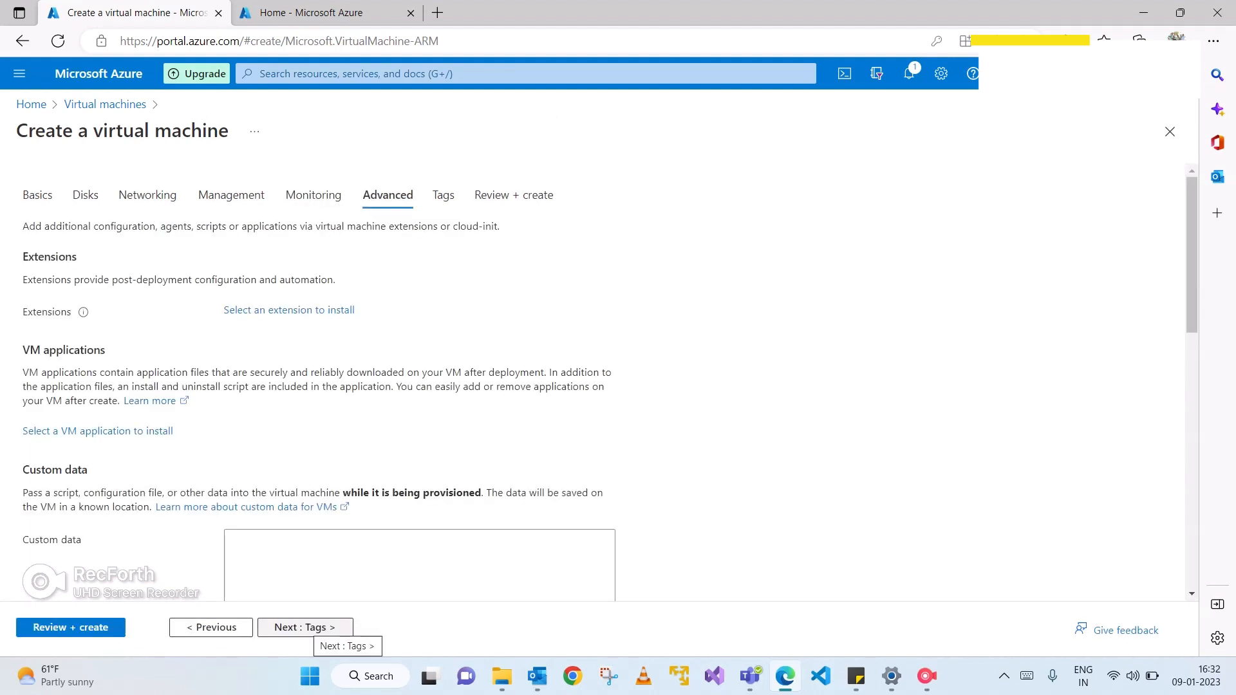
Step: Skip the advanced settings and add a tag named Type with the value Servre
click(318, 627)
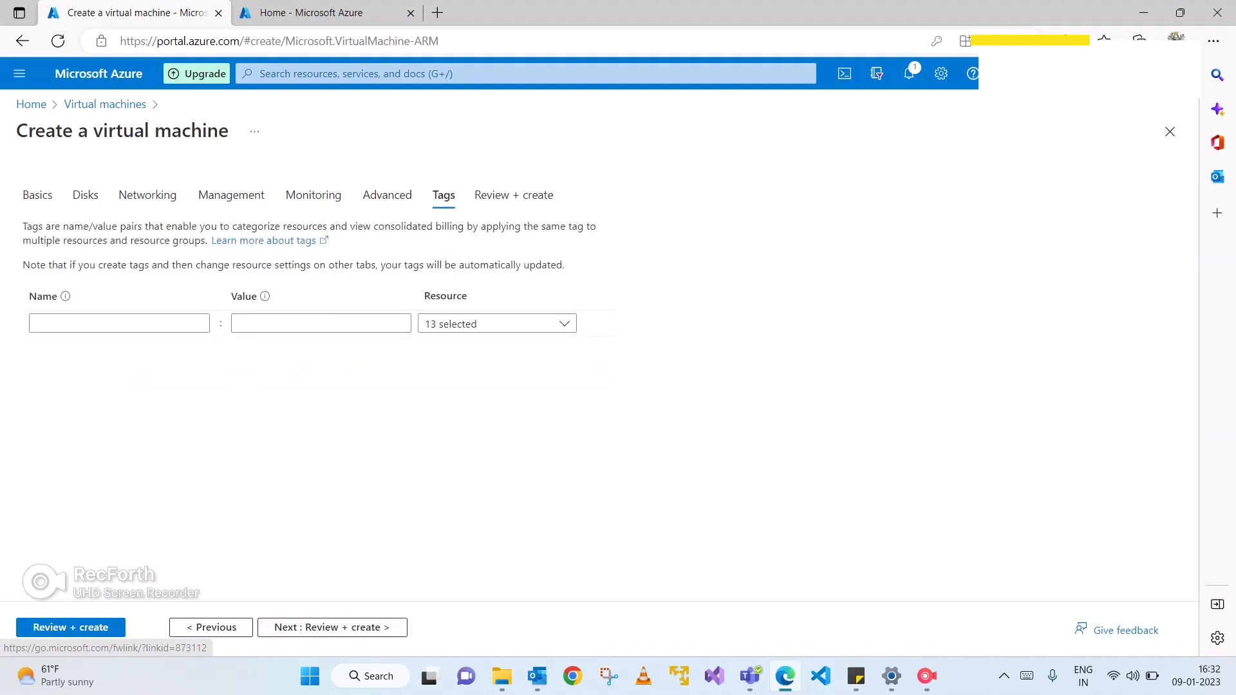
click(119, 324)
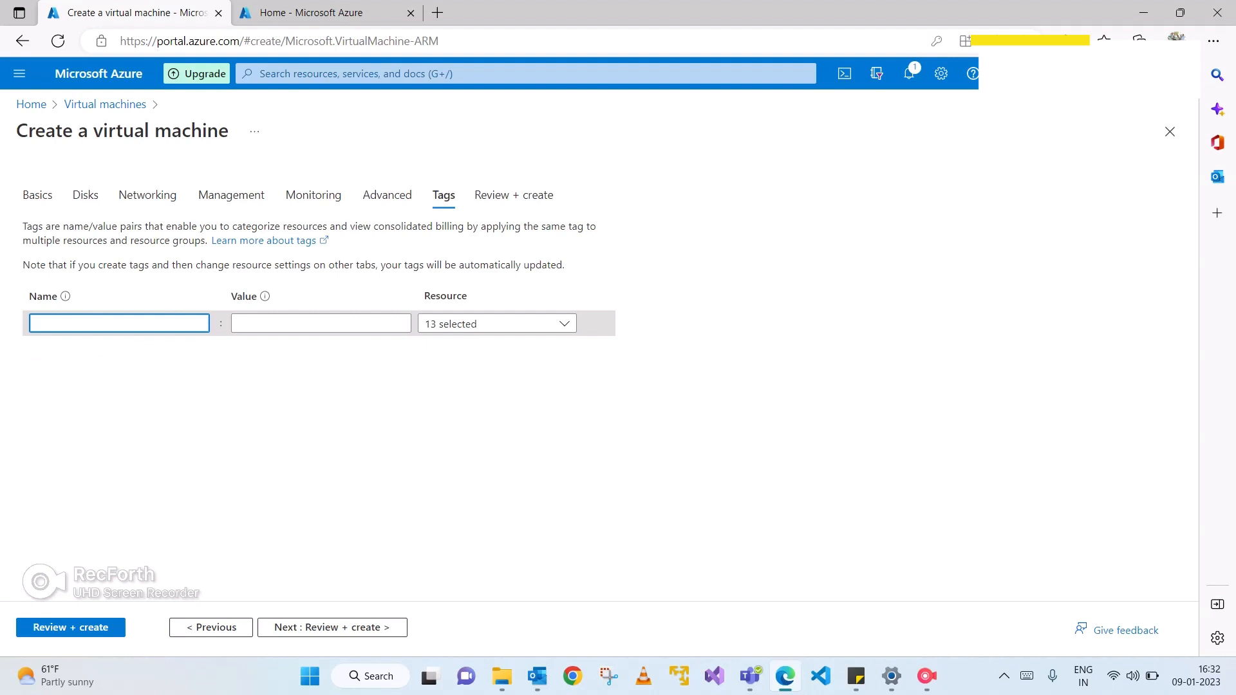
text(Type)
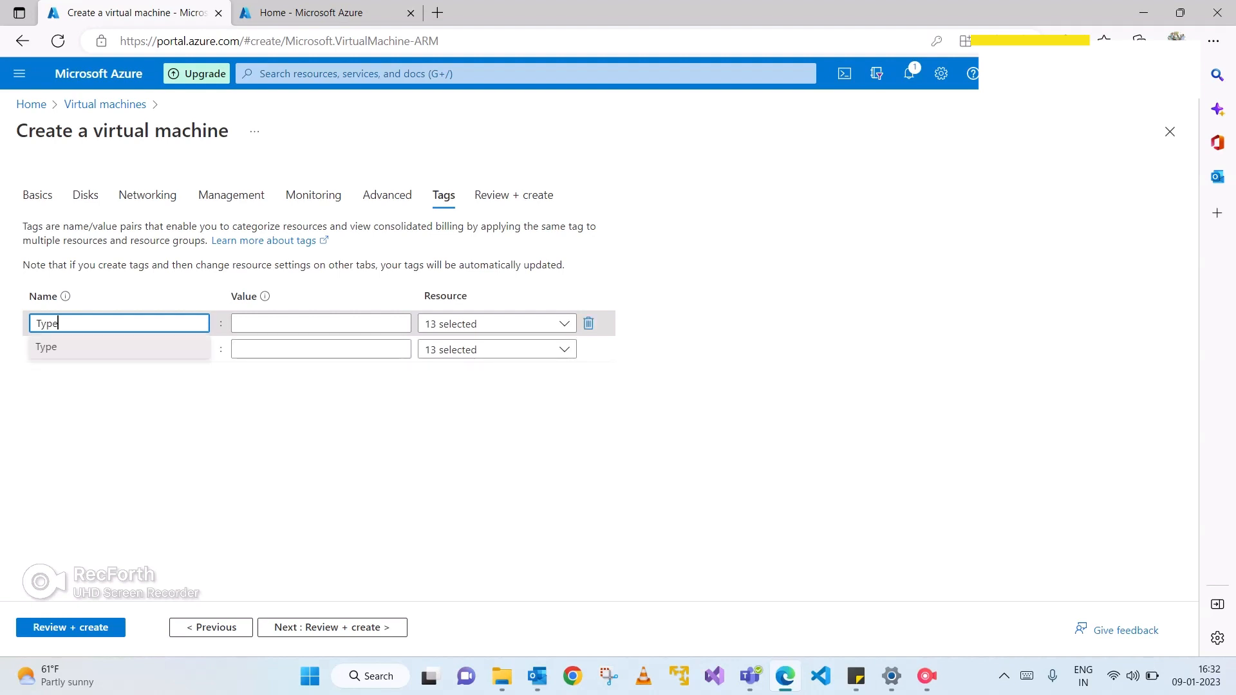
key(Tab)
text(Servre)
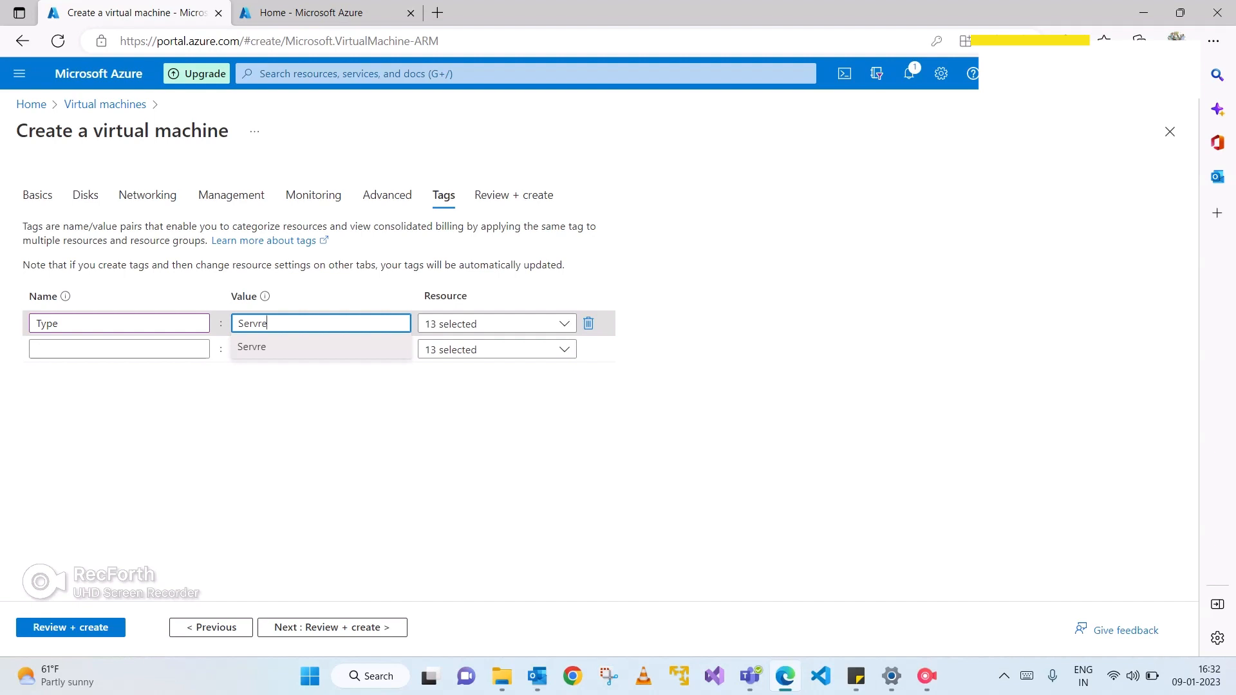
Step: Review the configuration summary and create the Fileserver virtual machine, checking the portal notifications for its deployment
click(408, 625)
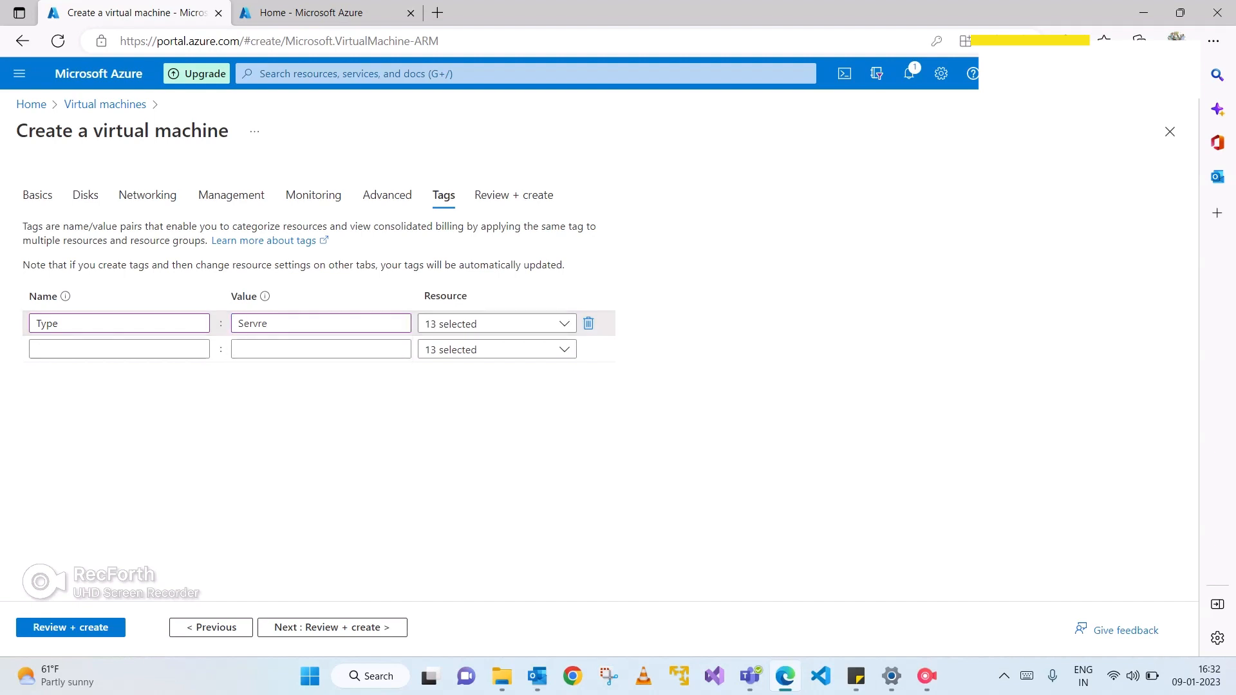
click(402, 627)
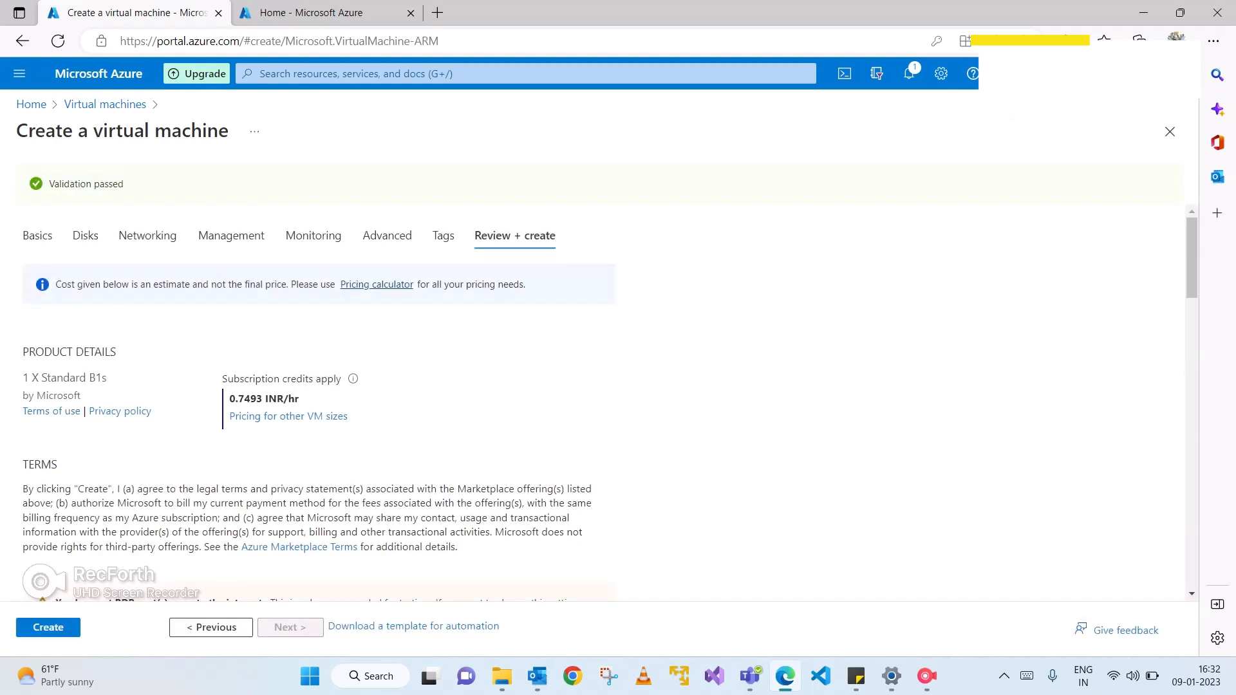
scroll(609, 402, down, 5)
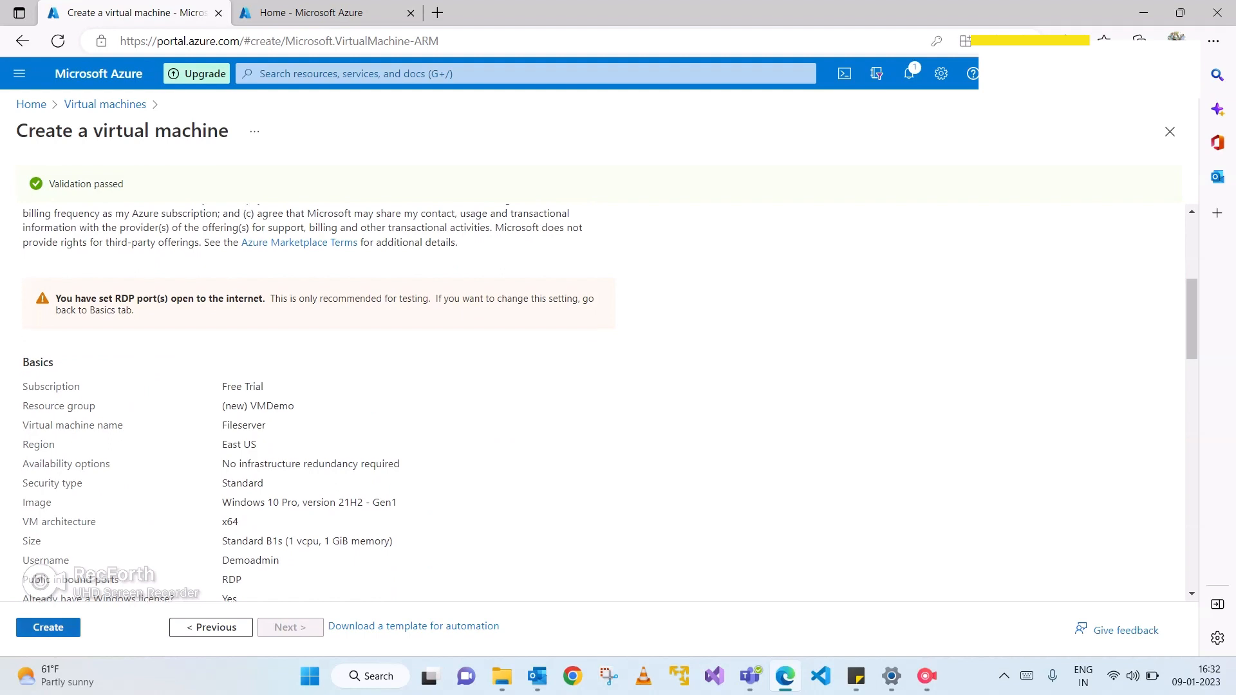
click(48, 627)
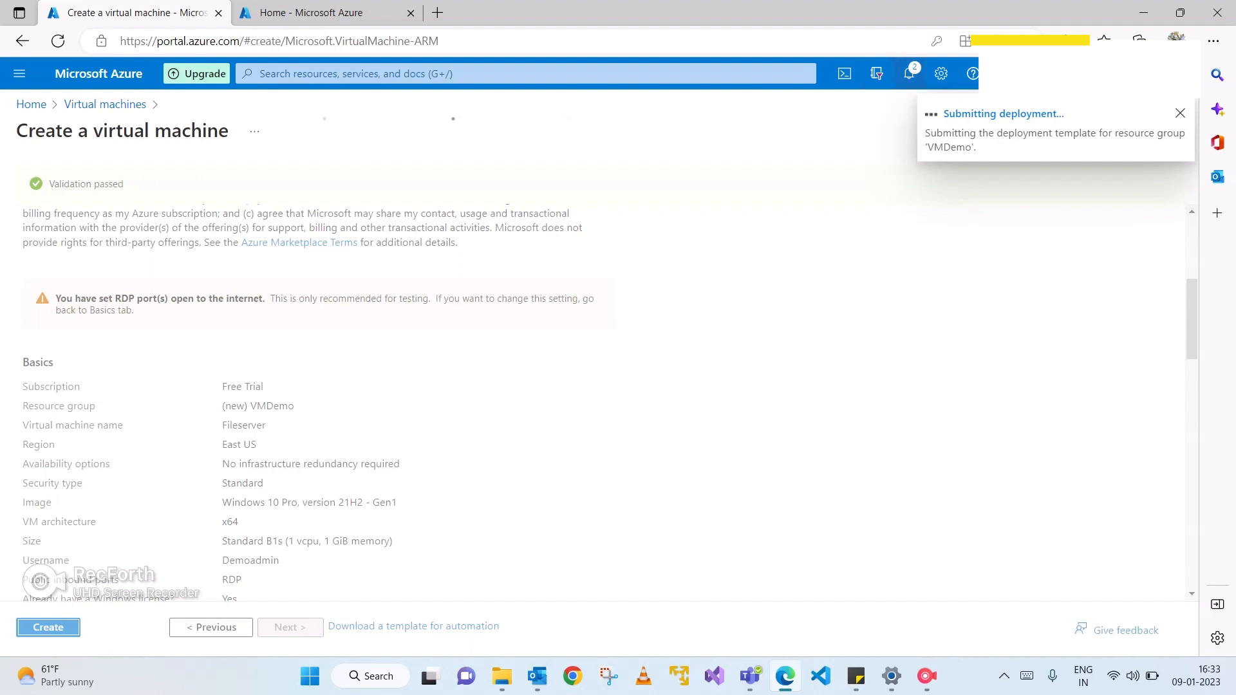
click(908, 73)
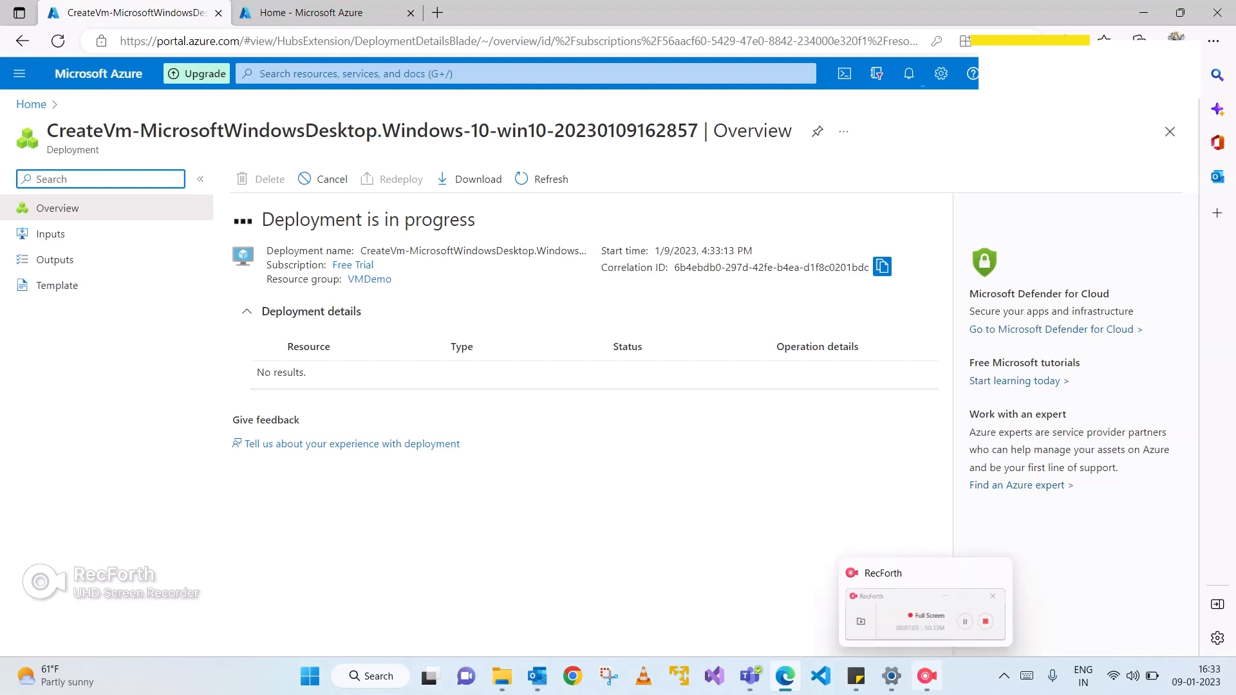
mouse_move(926, 675)
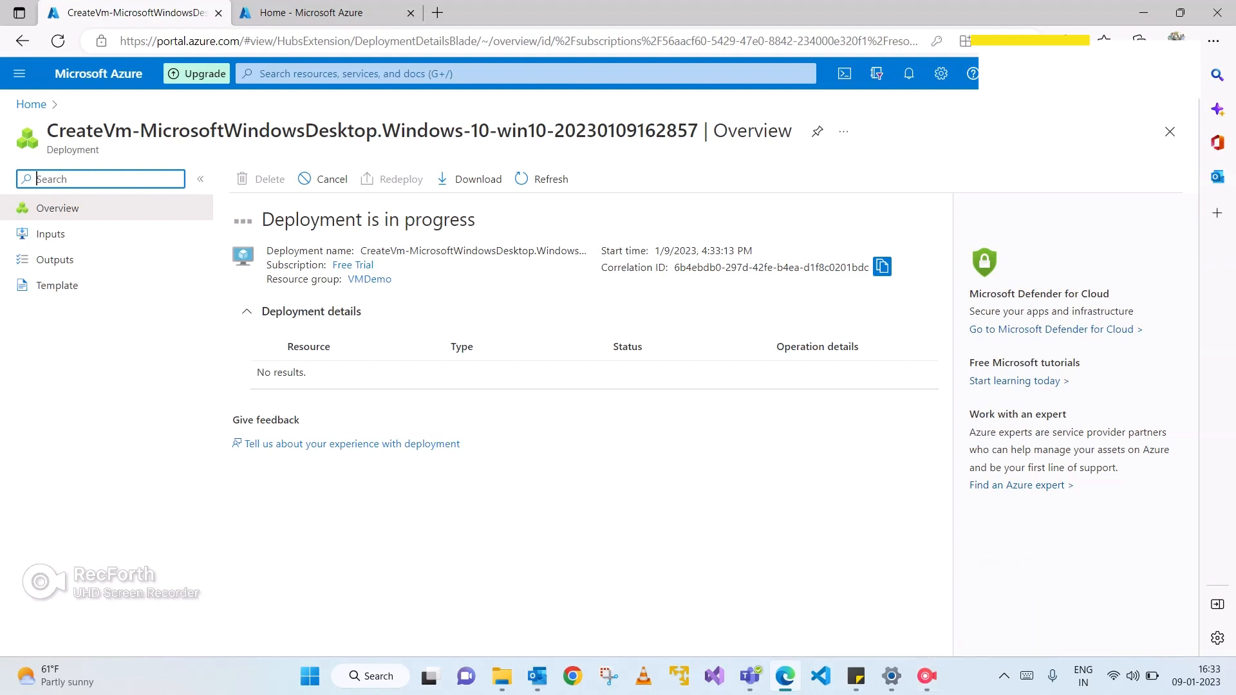
click(926, 676)
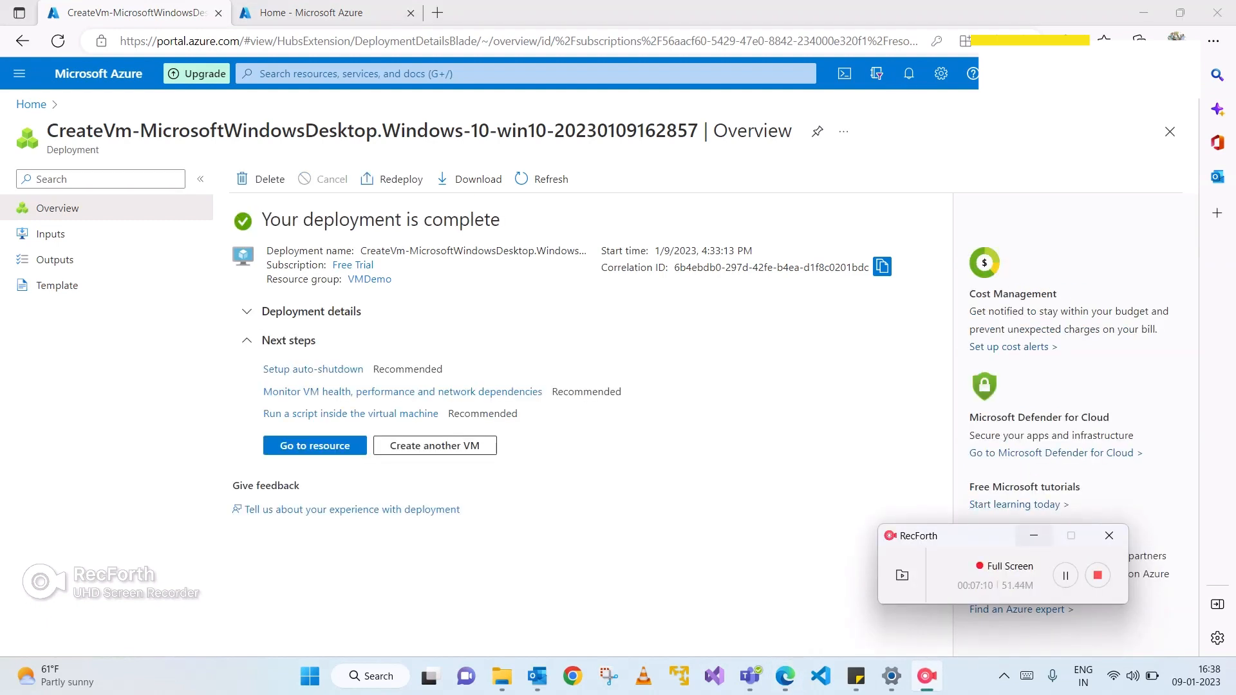
click(1033, 536)
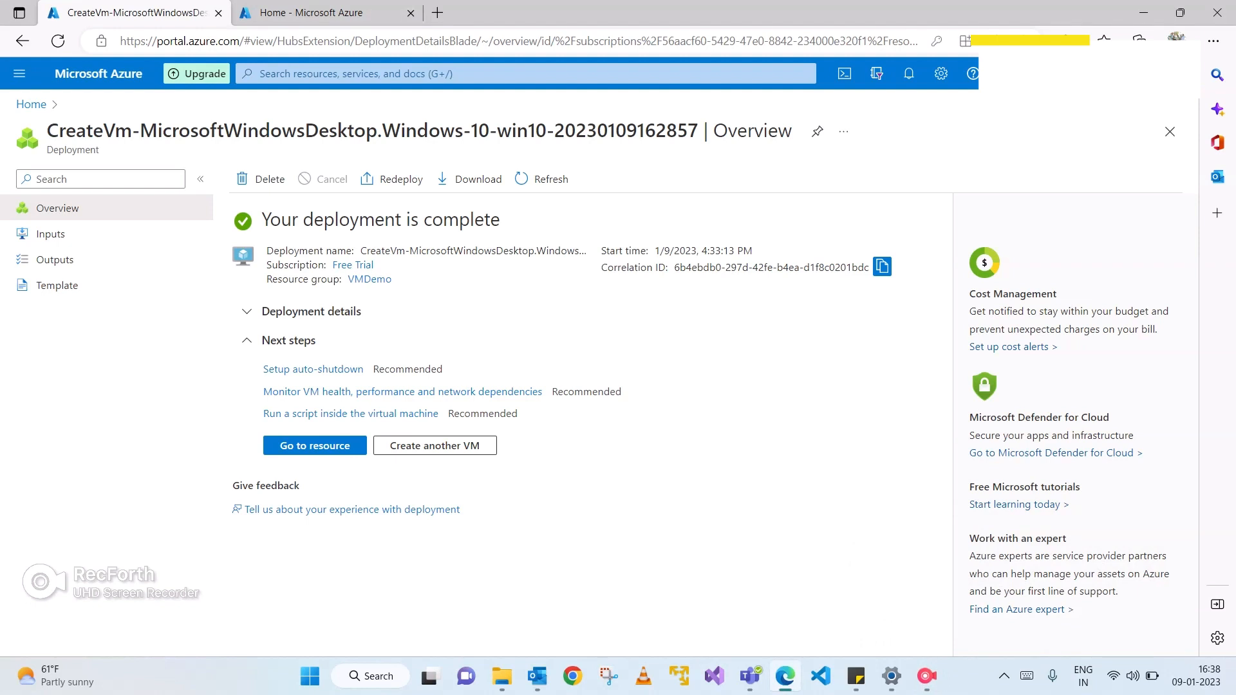
Step: Open the deployed Fileserver resource and review its public IP address, virtual network, resource group and properties
click(315, 445)
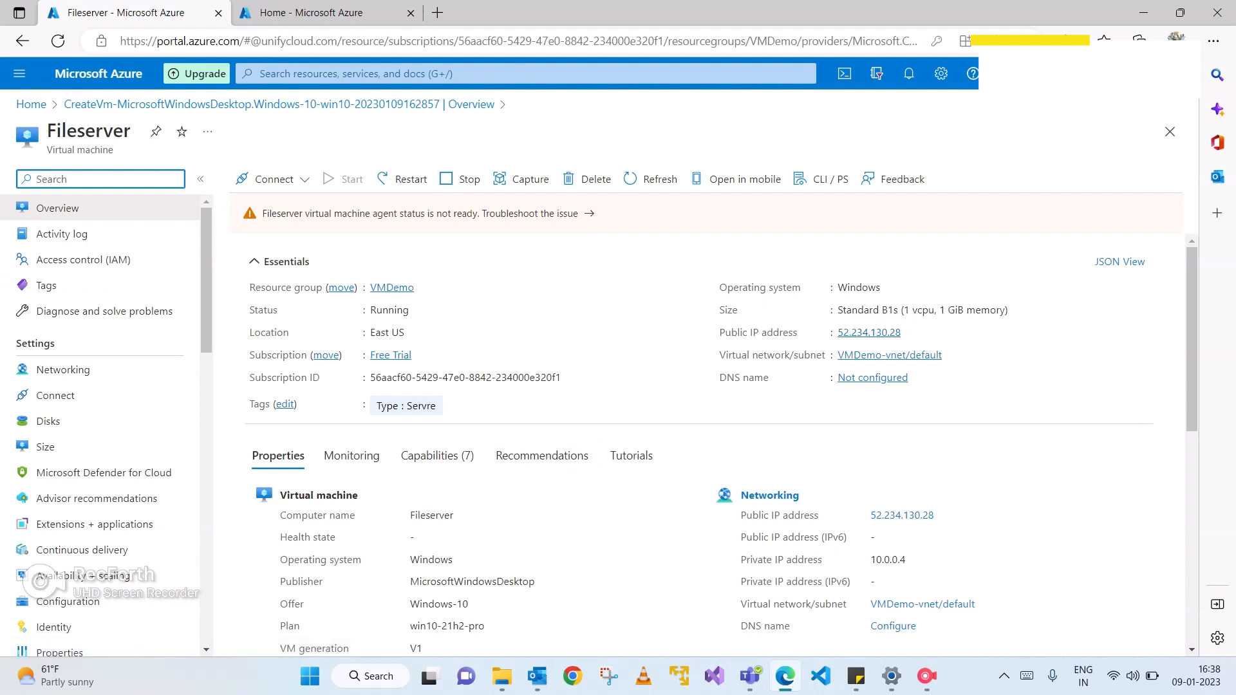
drag(832, 332, 901, 332)
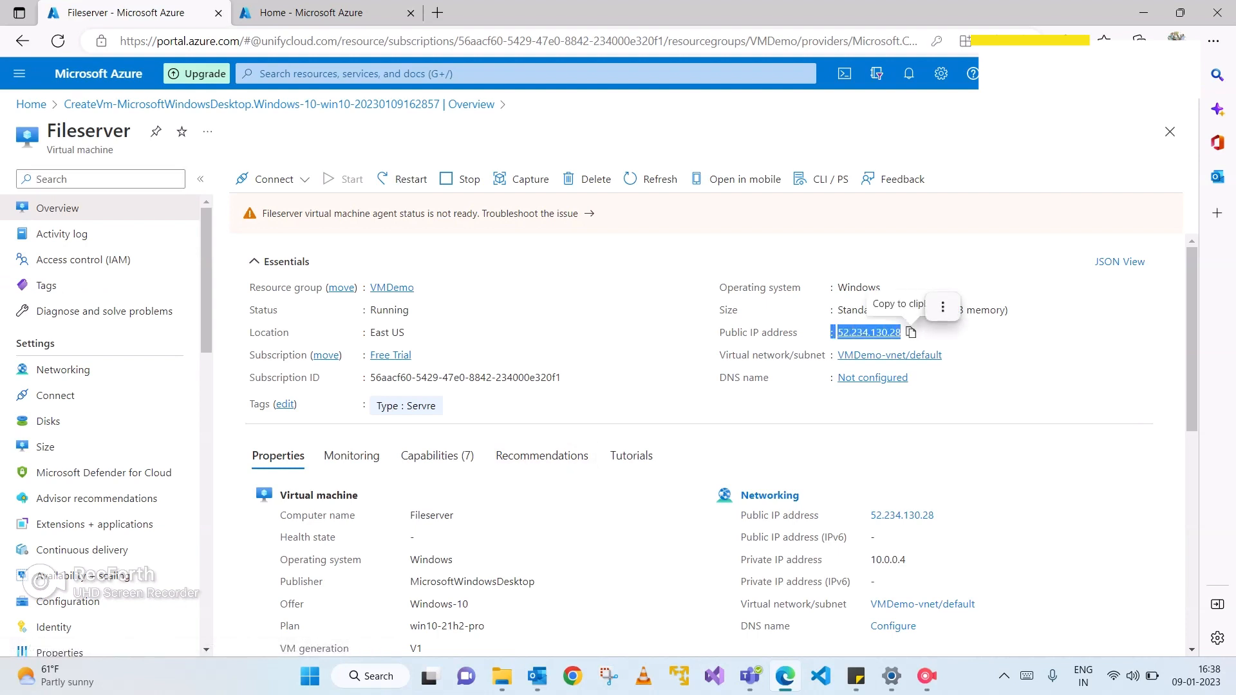
drag(836, 355, 940, 354)
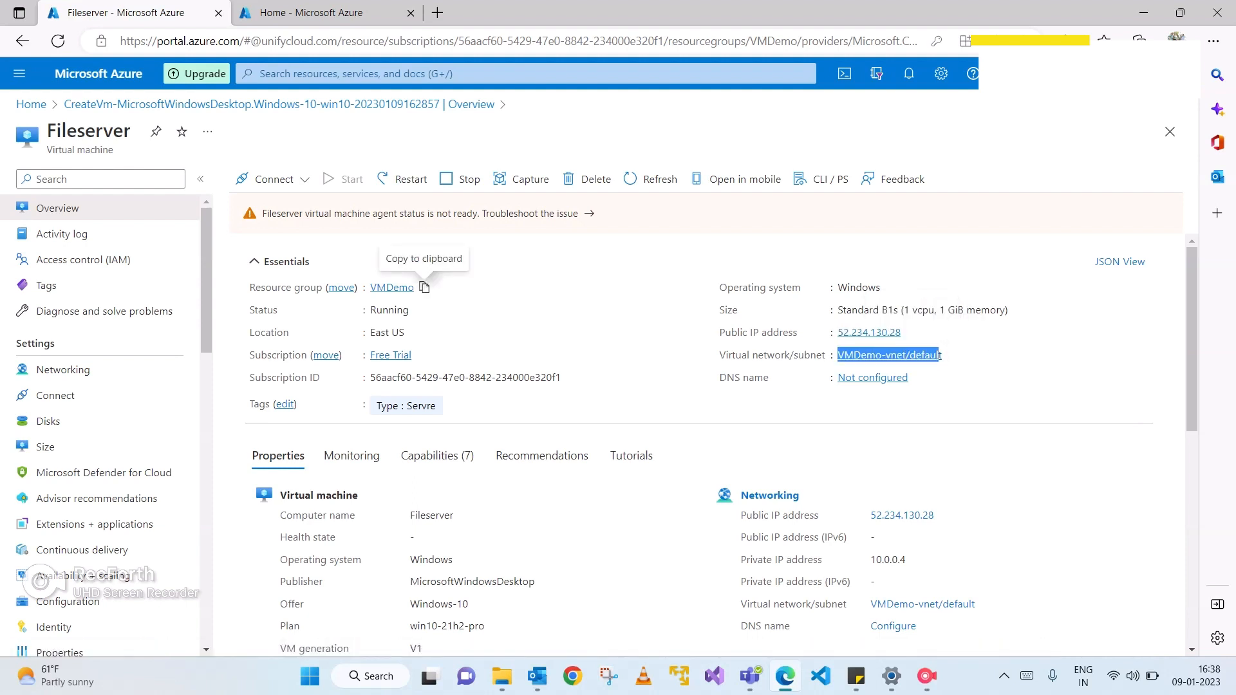
click(424, 287)
scroll(715, 444, down, 3)
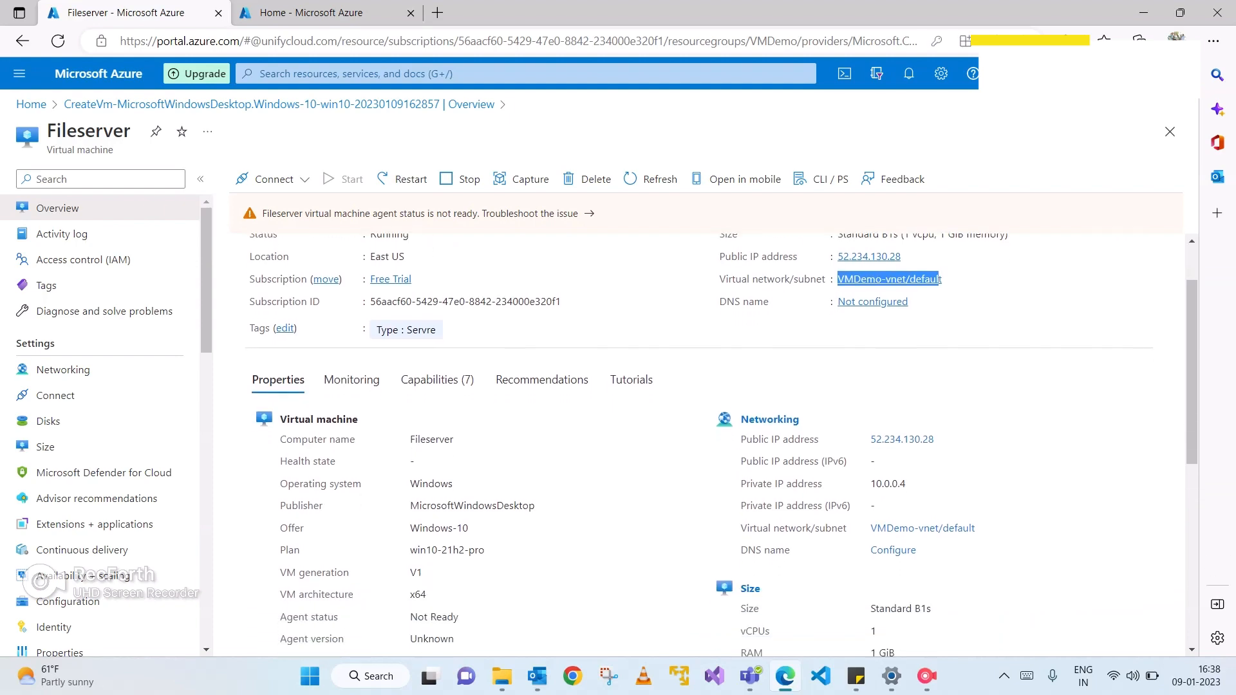
scroll(714, 444, up, 3)
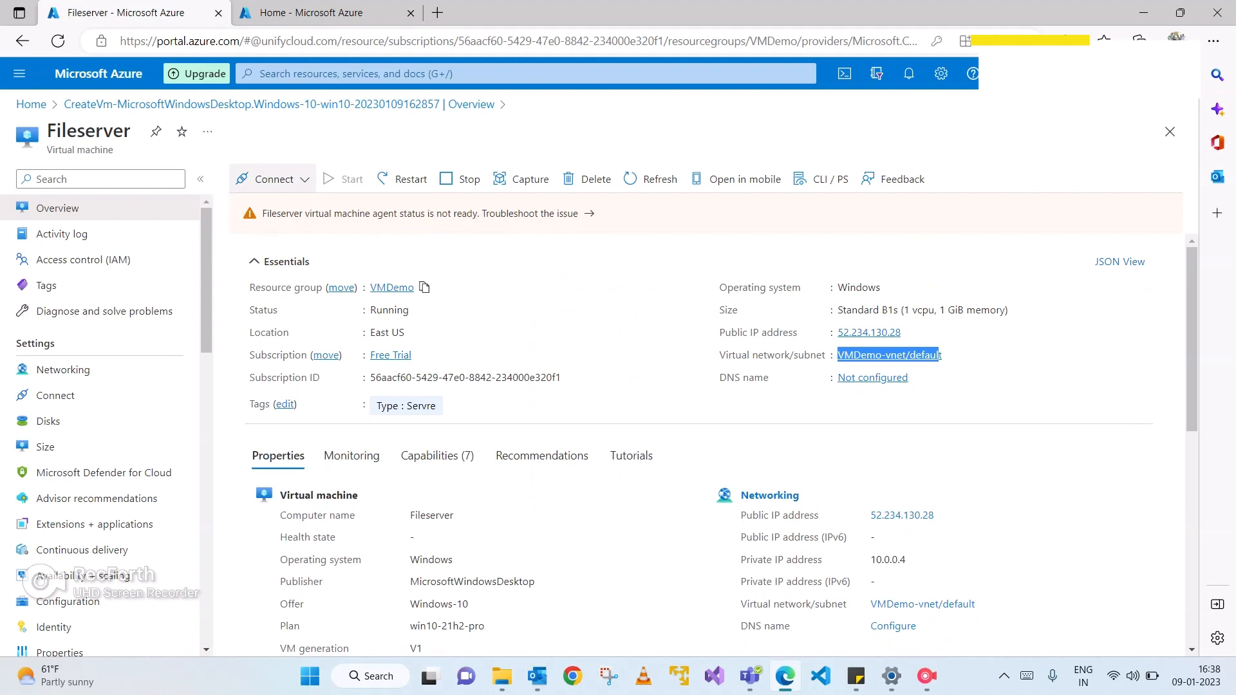
Step: Download and keep the Fileserver.rdp file for an RDP connection, and open it to connect despite the unknown publisher
click(303, 180)
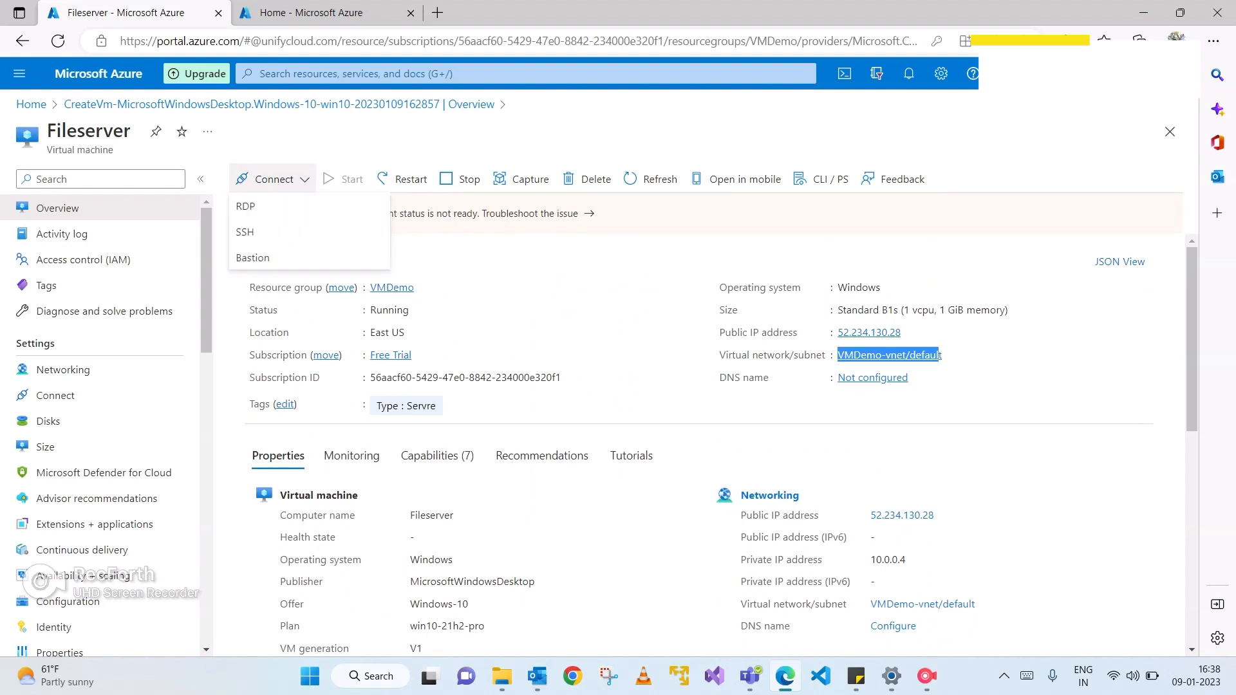
click(283, 206)
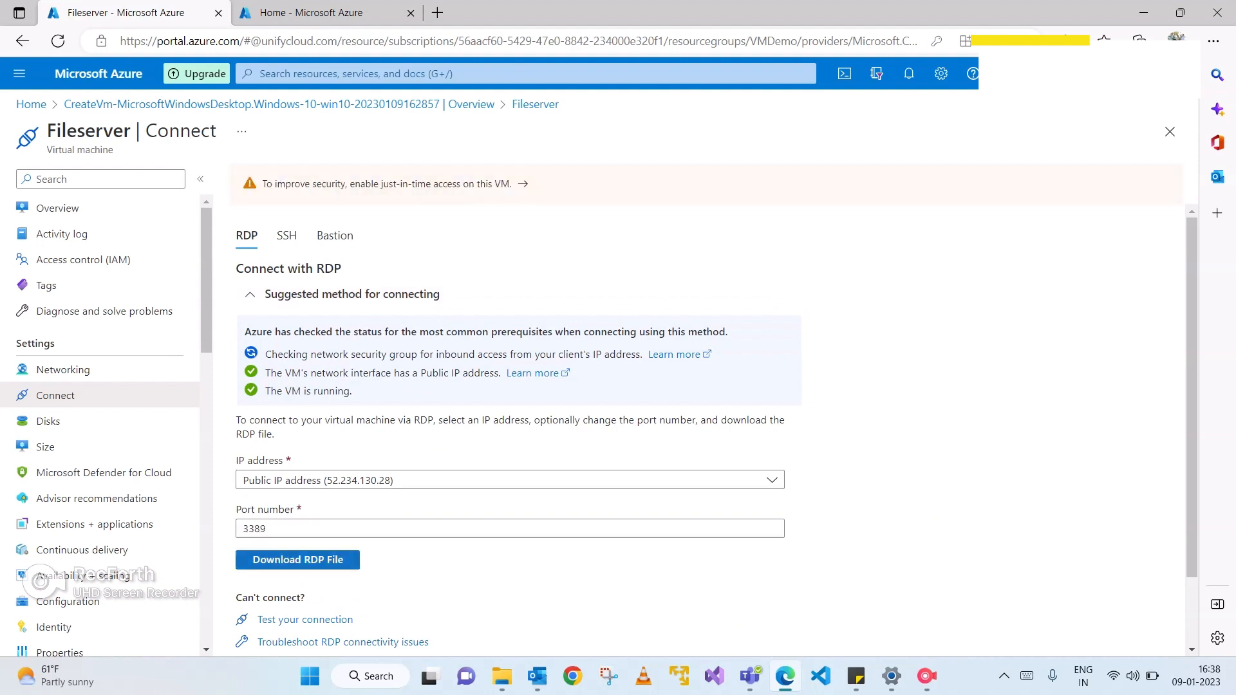
click(320, 561)
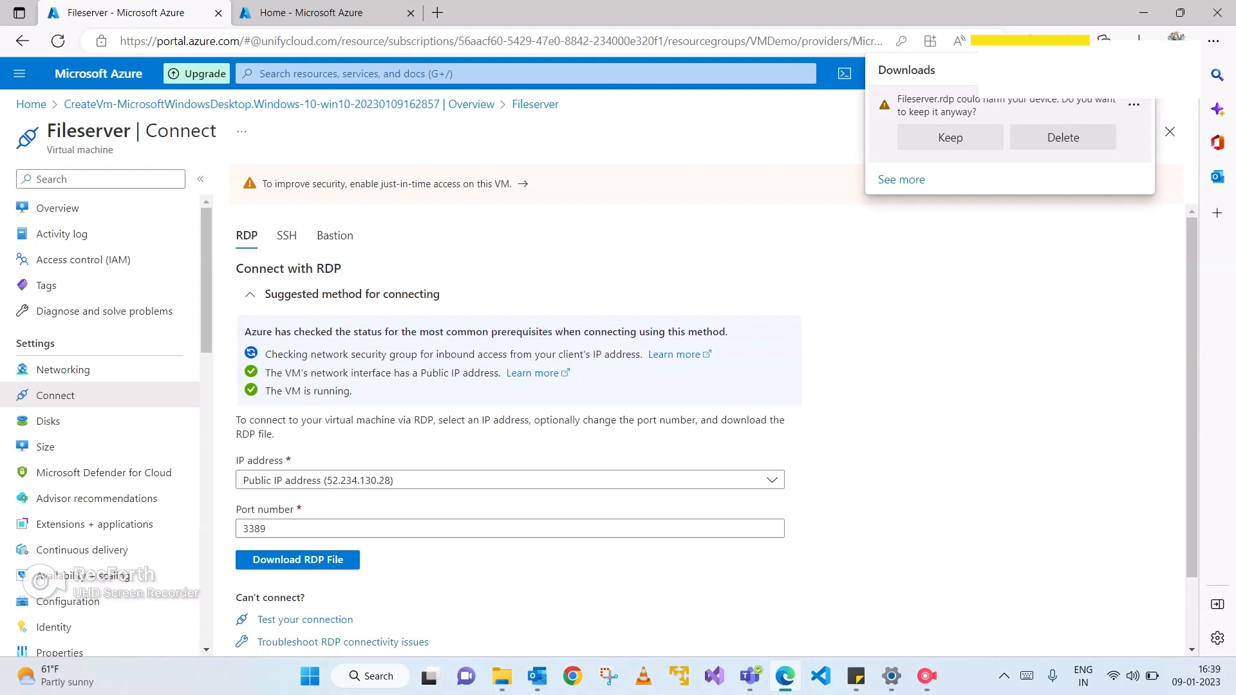
click(950, 137)
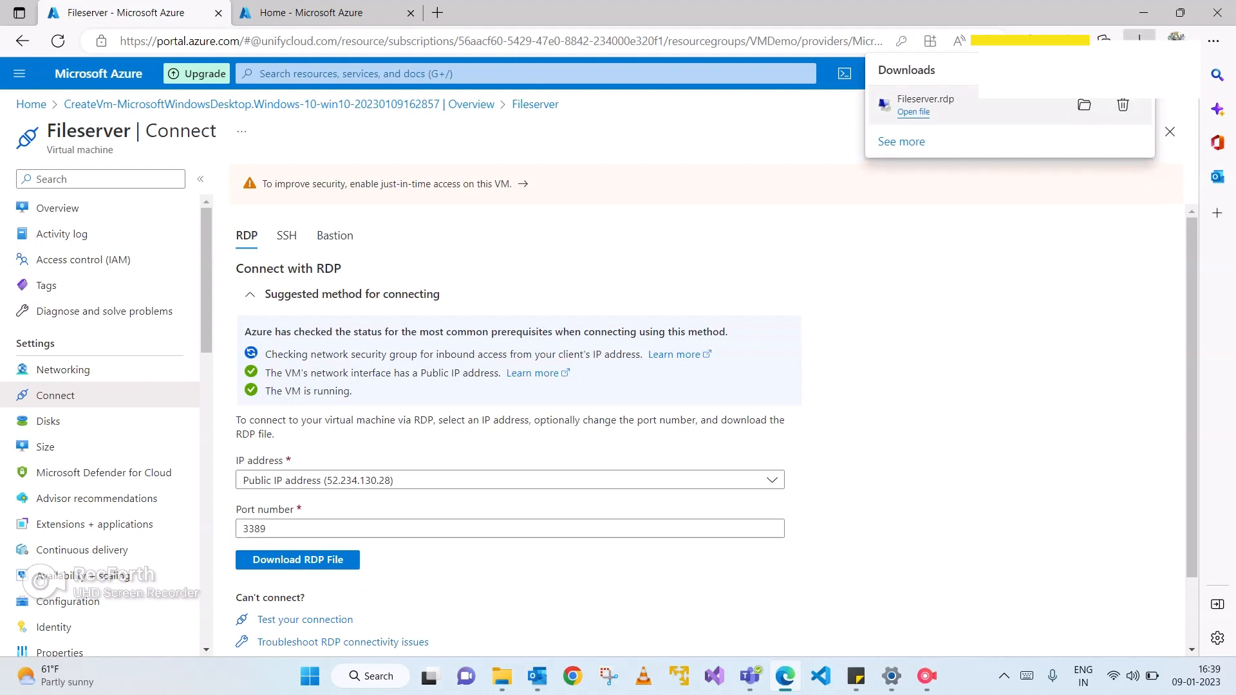
click(914, 112)
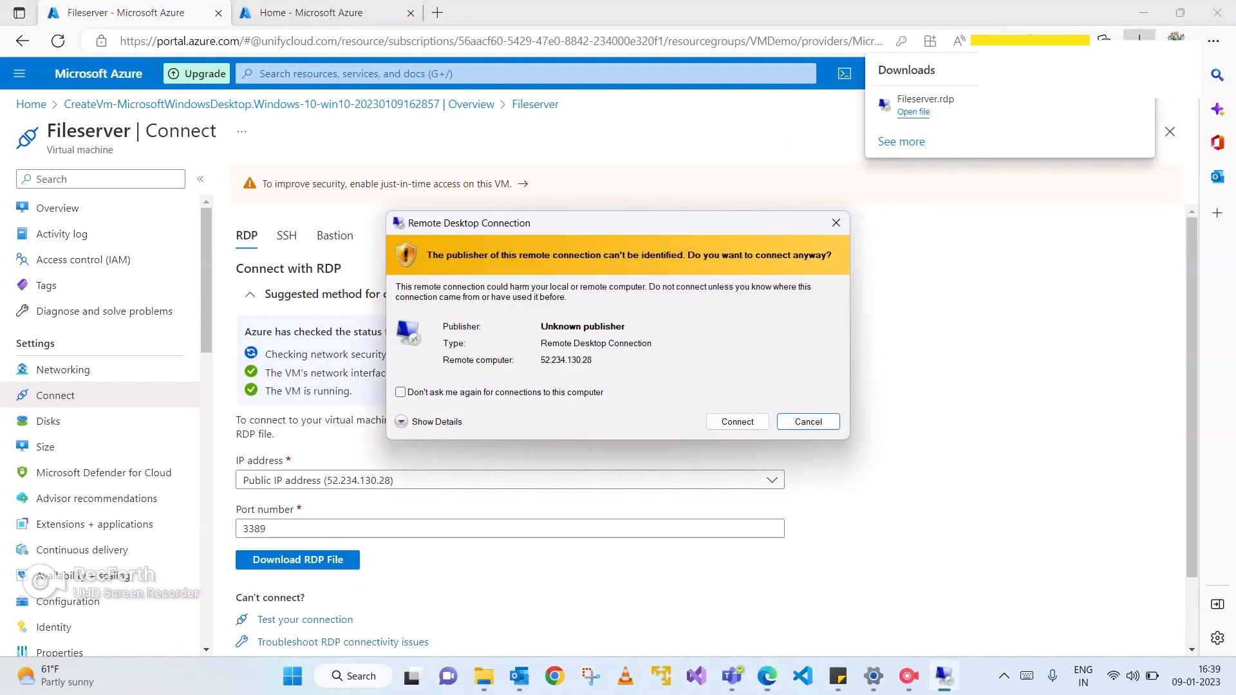
click(737, 421)
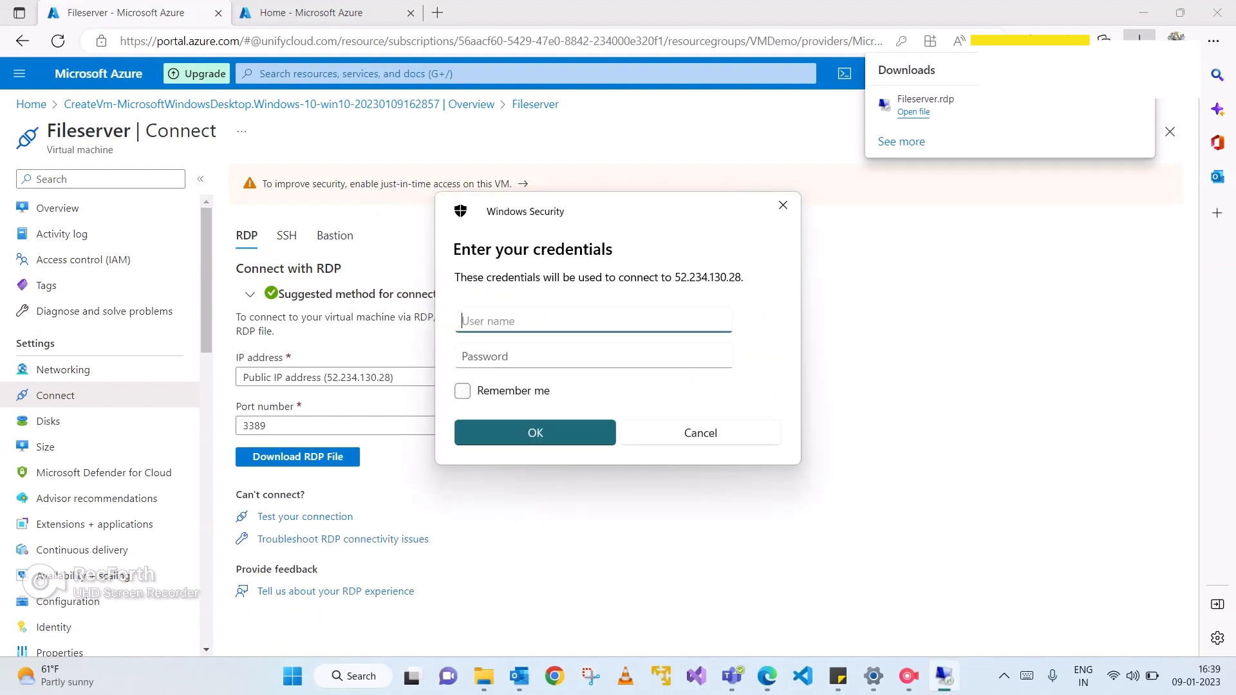
Step: Sign in to the remote desktop with the user name Demoadmin and the account password, accepting the untrusted certificate
text(Demoadmin)
key(Tab)
key(Caps_Lock)
text(•)
key(Caps_Lock)
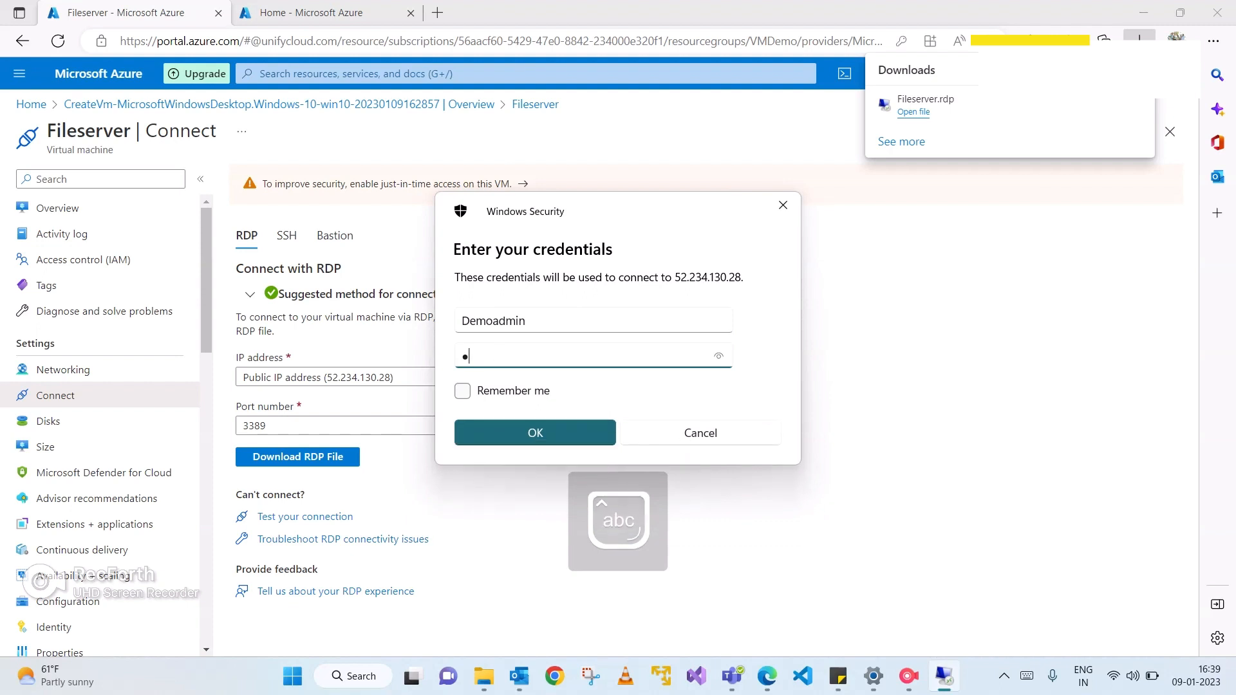
text(••••••••••)
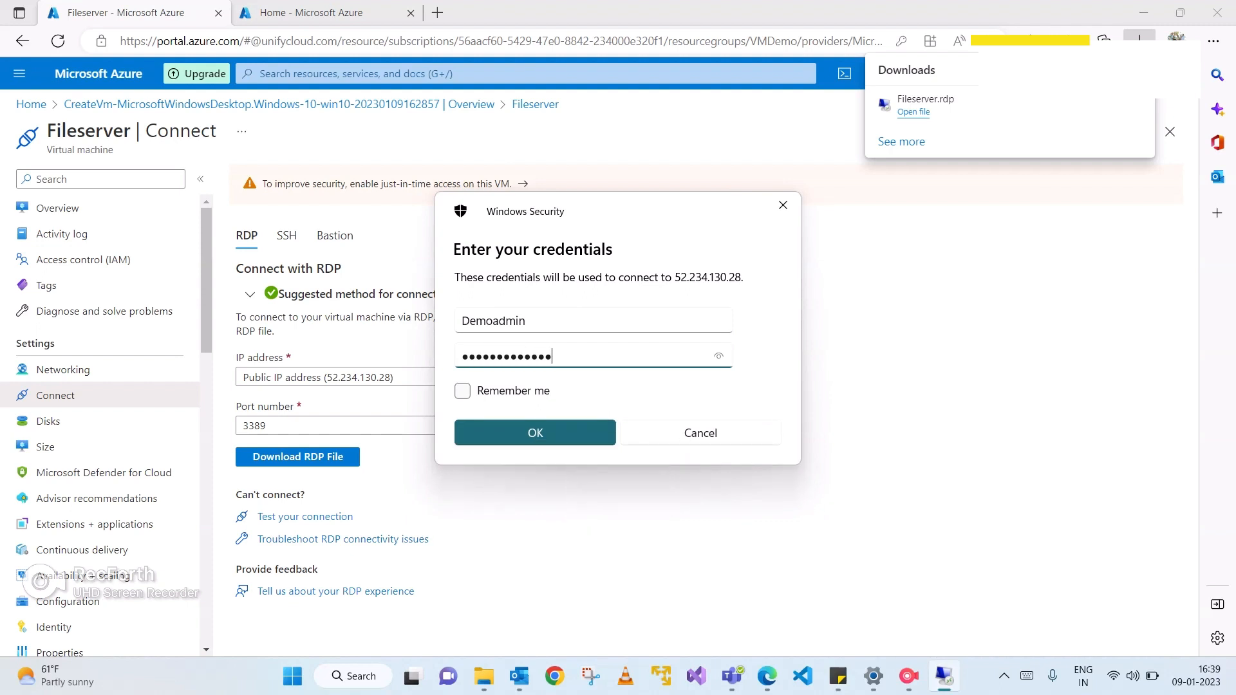
key(Return)
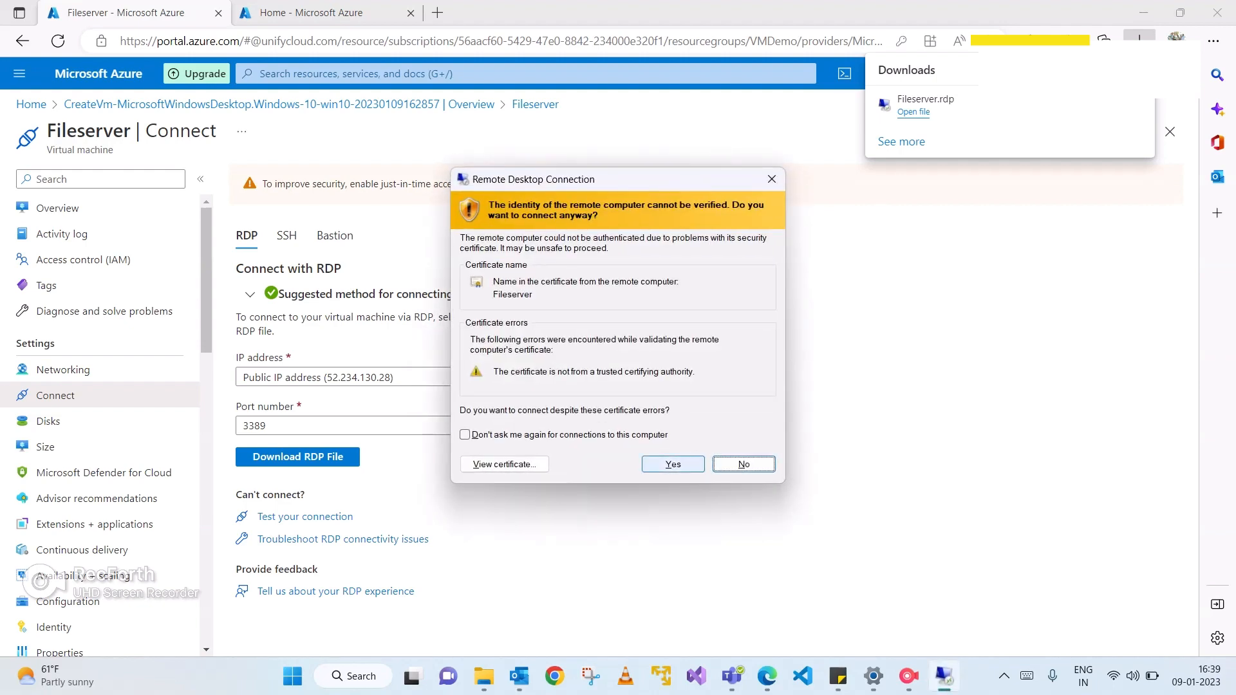
click(672, 464)
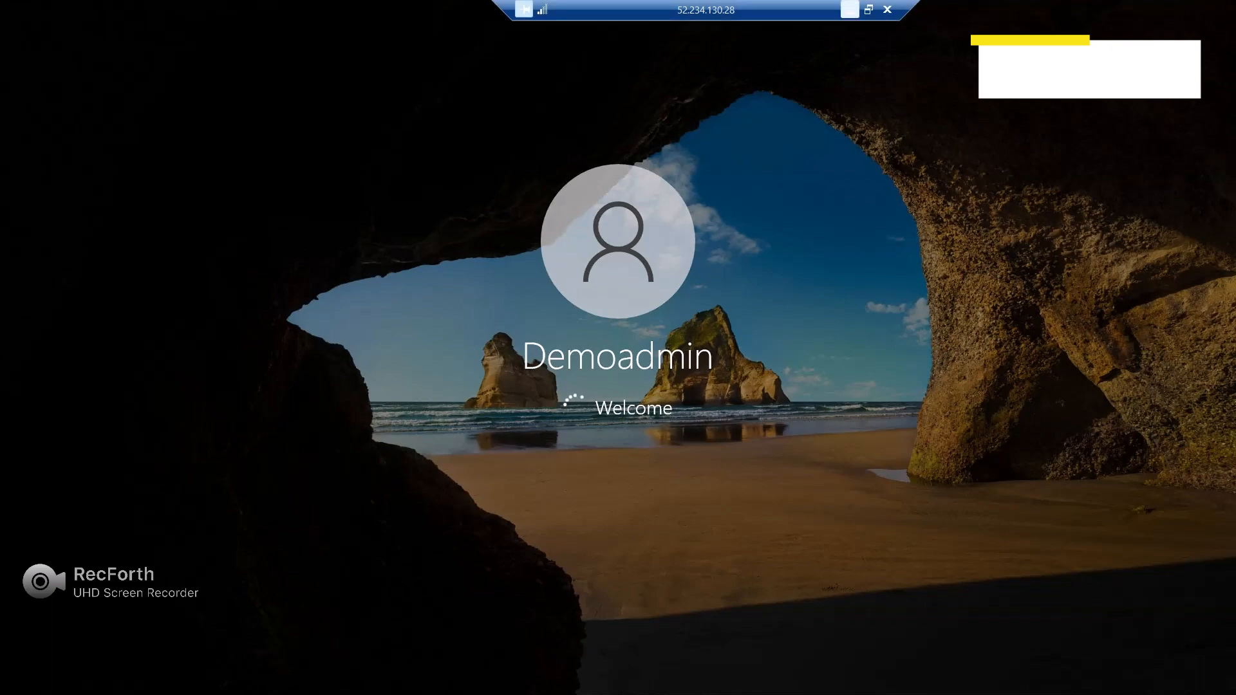
click(850, 10)
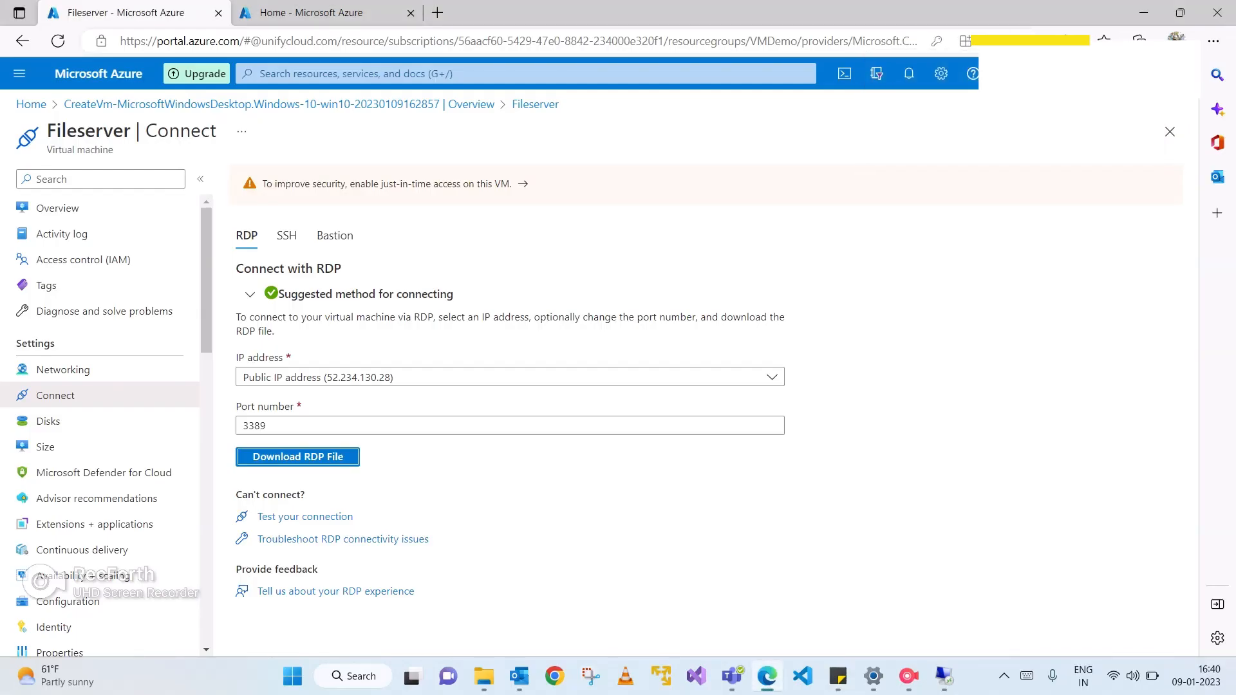
click(909, 676)
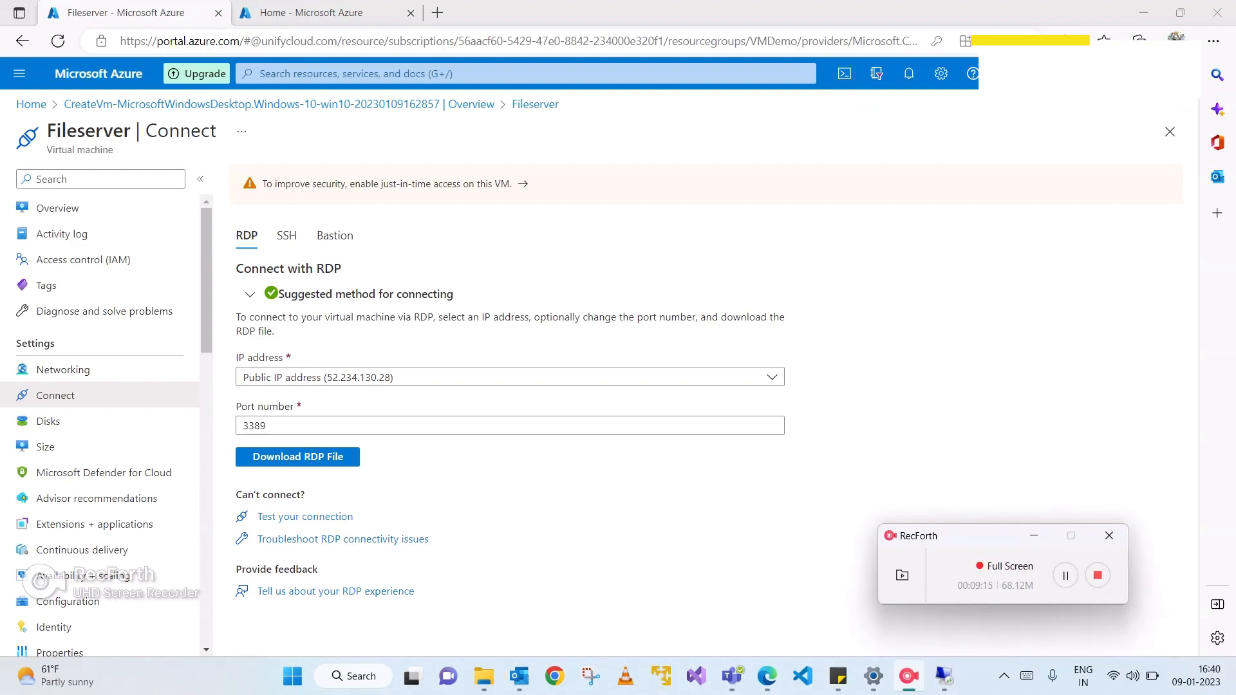